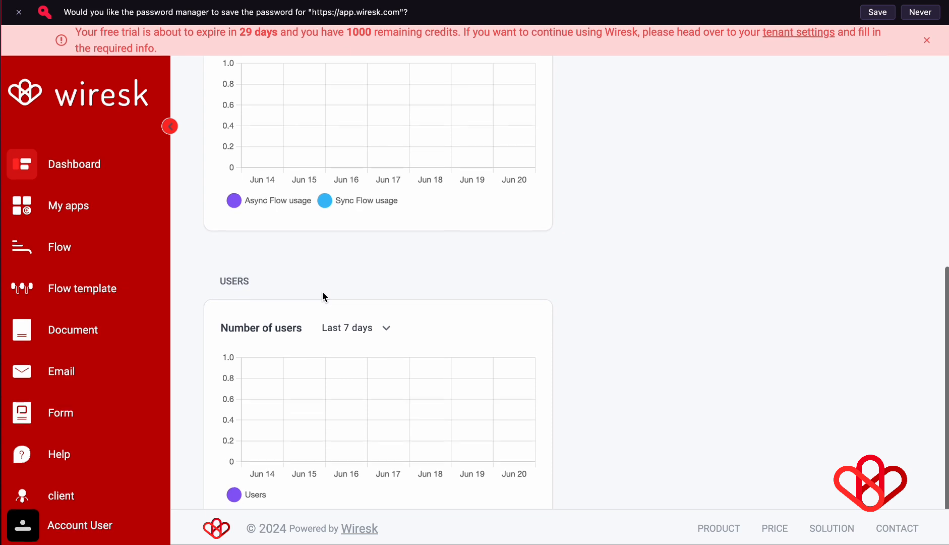
- Start adding a SHOPIFY app from My apps and name the connection "shopify test"
scroll(323, 292, "up", 5)
scroll(323, 292, "up", 4)
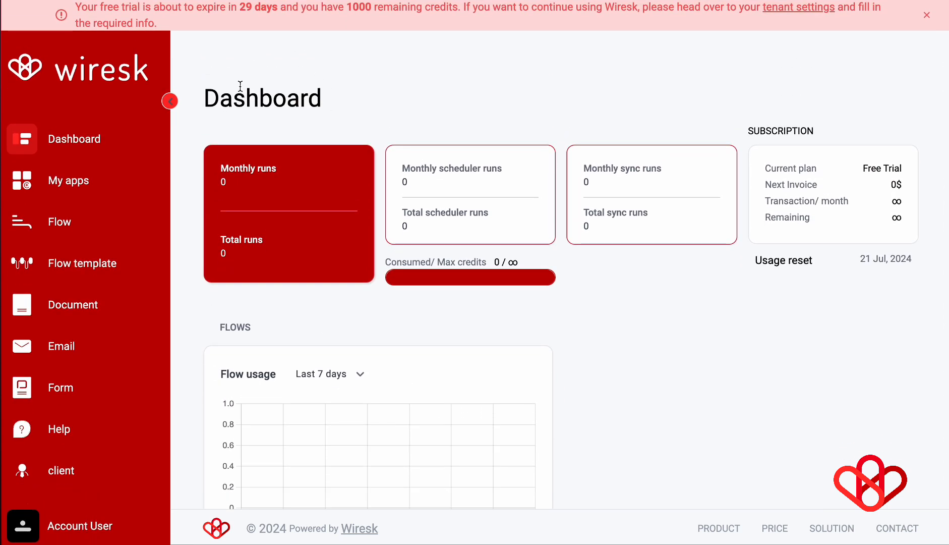
left_click(74, 188)
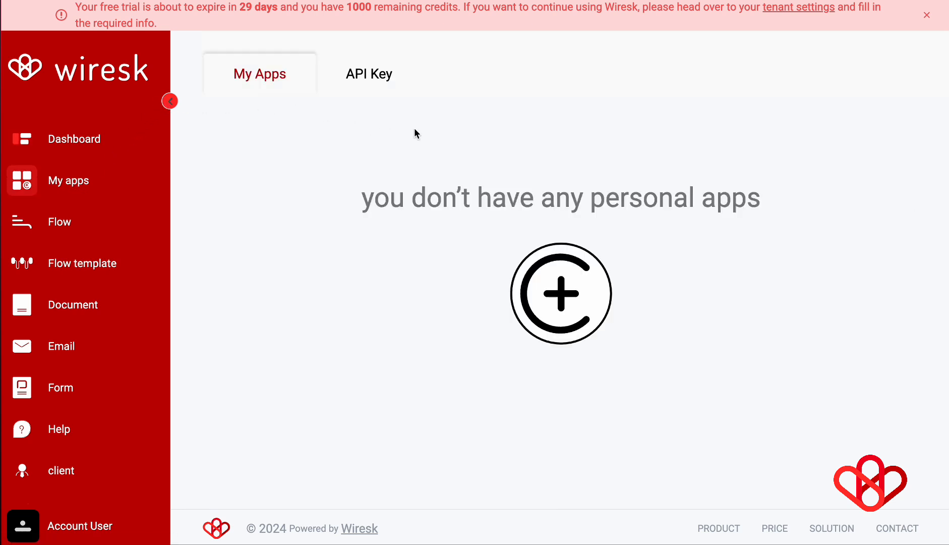
left_click(562, 300)
scroll(563, 300, "down", 2)
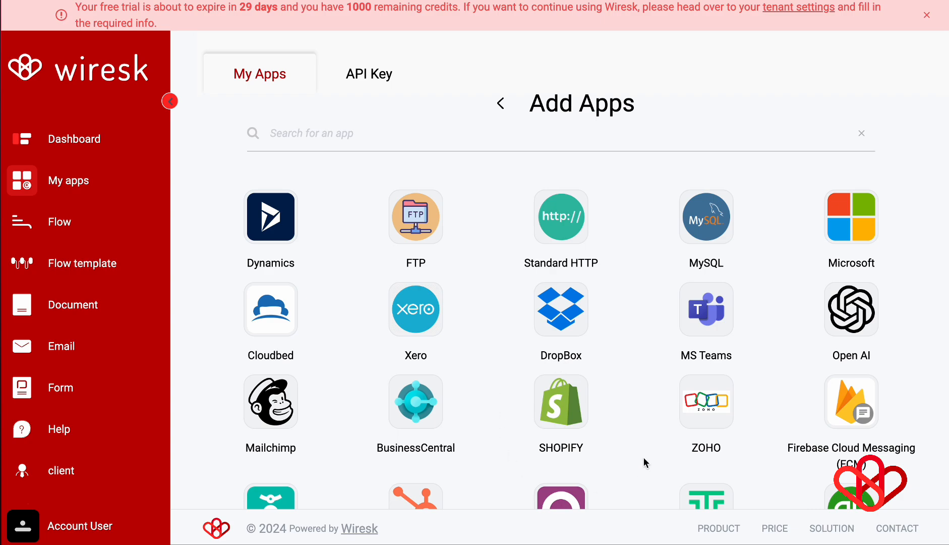
left_click(585, 406)
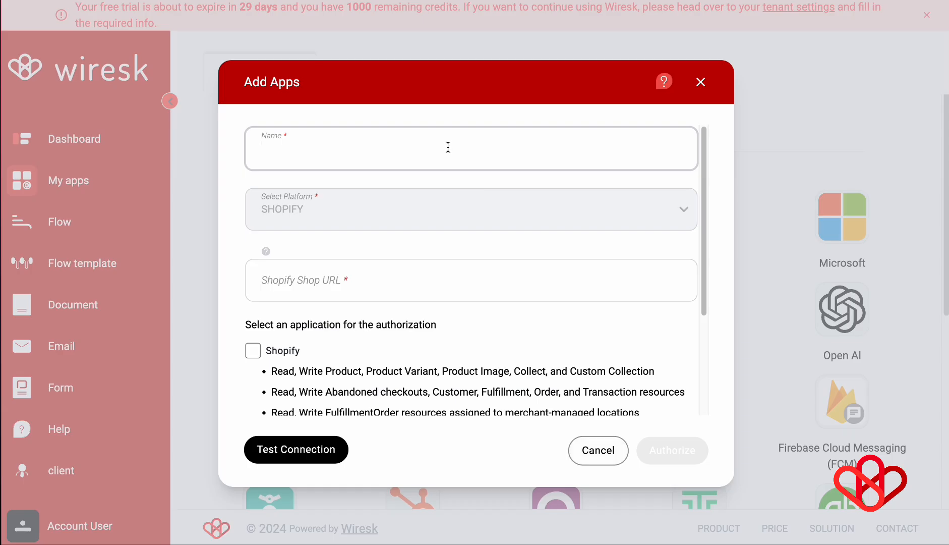
type("shopify test")
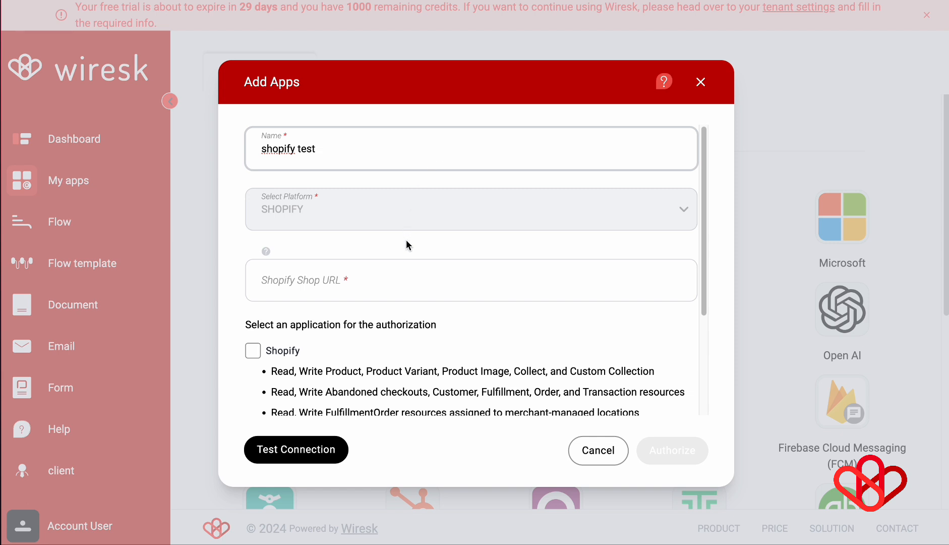
- Log in to the Shopify admin and copy the shop's URL prefix, without .myshopify.com, from the store settings
left_click(412, 289)
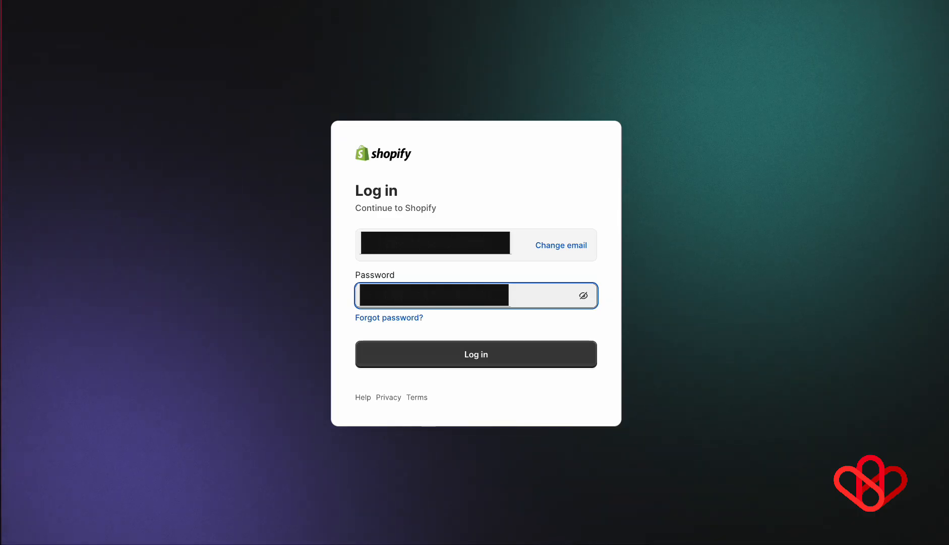
left_click(490, 358)
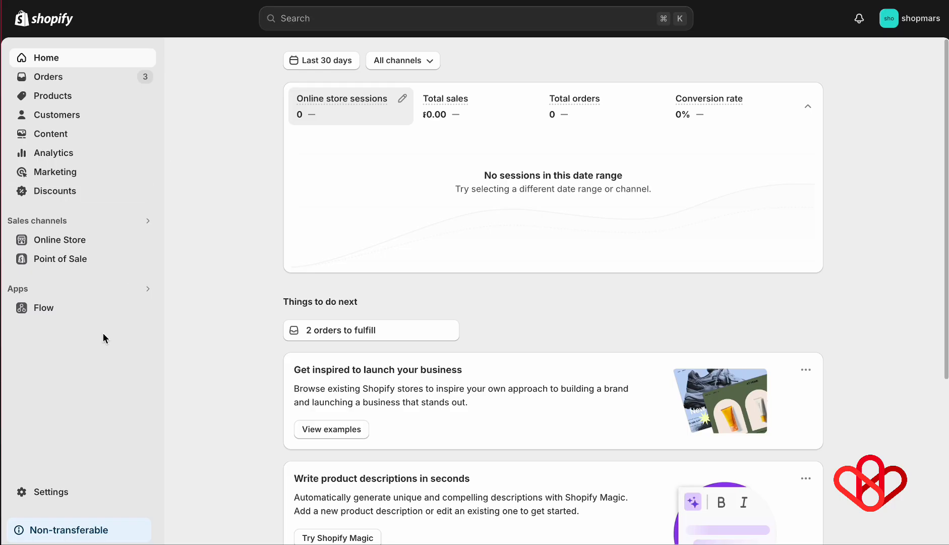
left_click(52, 492)
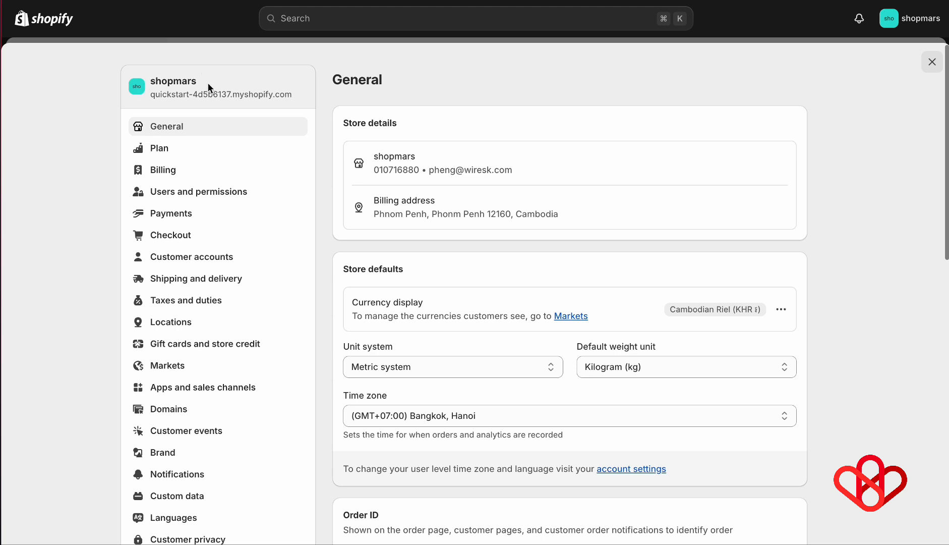
left_click_drag(151, 94, 231, 95)
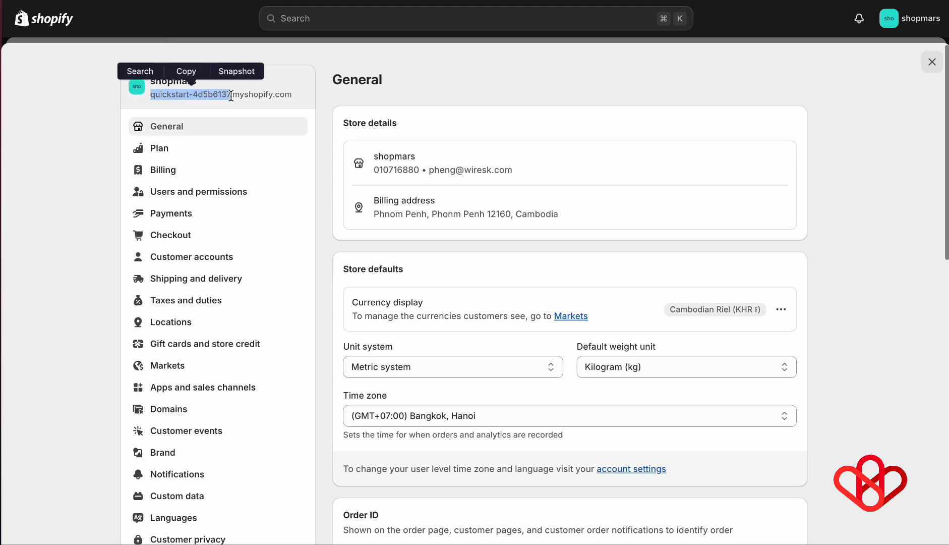
left_click(193, 76)
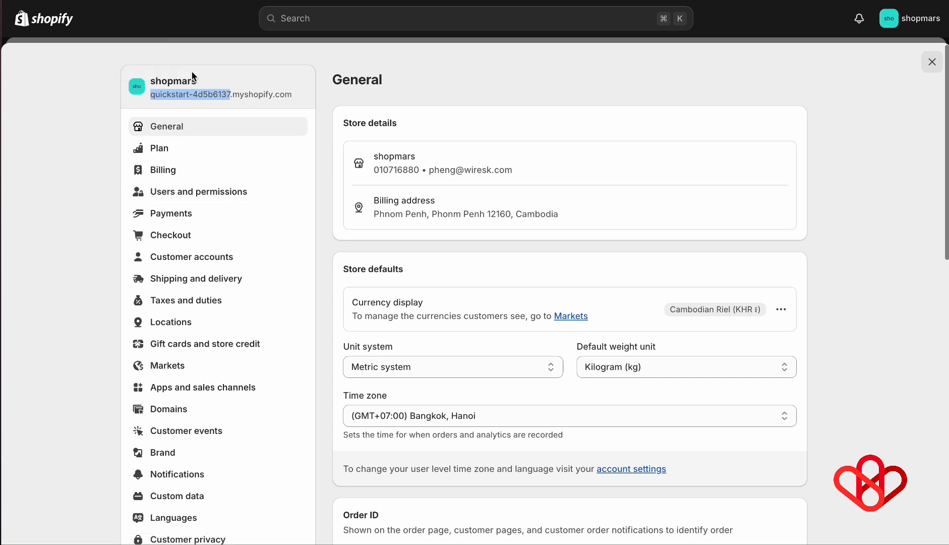
- Back in Wiresk, paste quickstart-4d5b6137 as the Shopify Shop URL and select the Shopify application for the authorization
key("super+Tab")
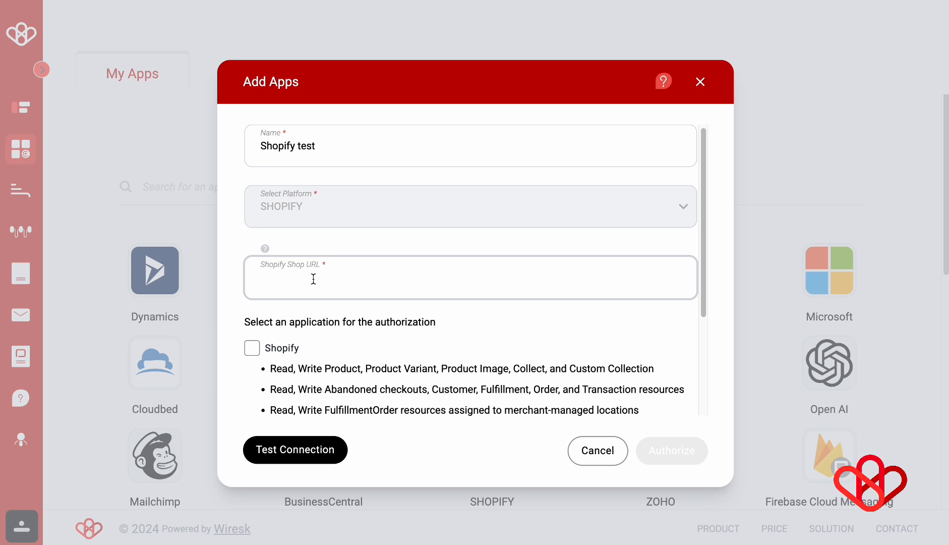
right_click(313, 278)
left_click(336, 177)
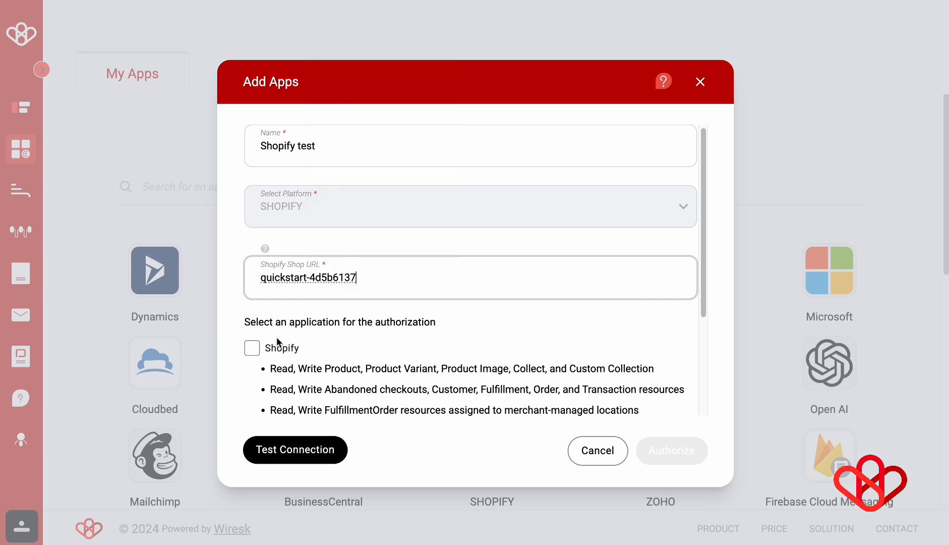
left_click(253, 348)
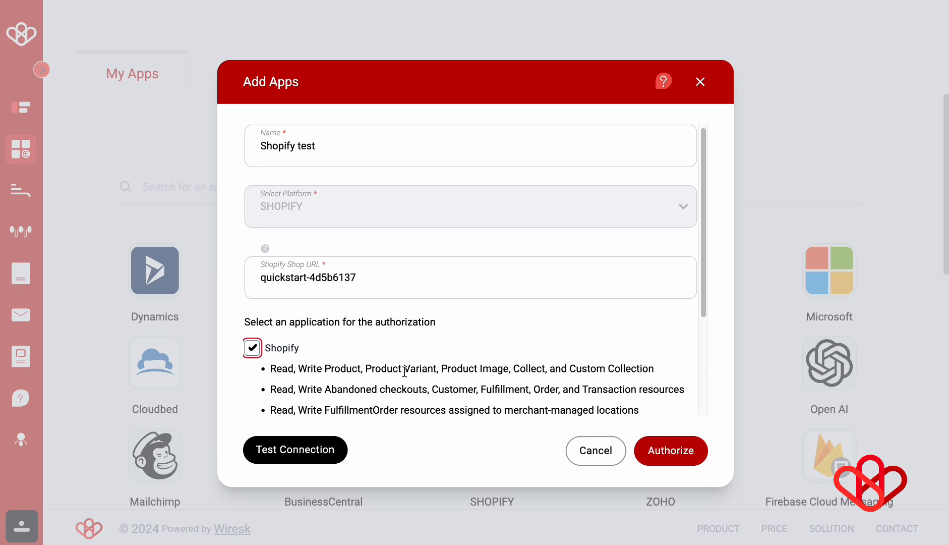
- Authorize the Shopify connection and install the Wiresk app in the store
scroll(464, 366, "down", 3)
scroll(464, 368, "down", 1)
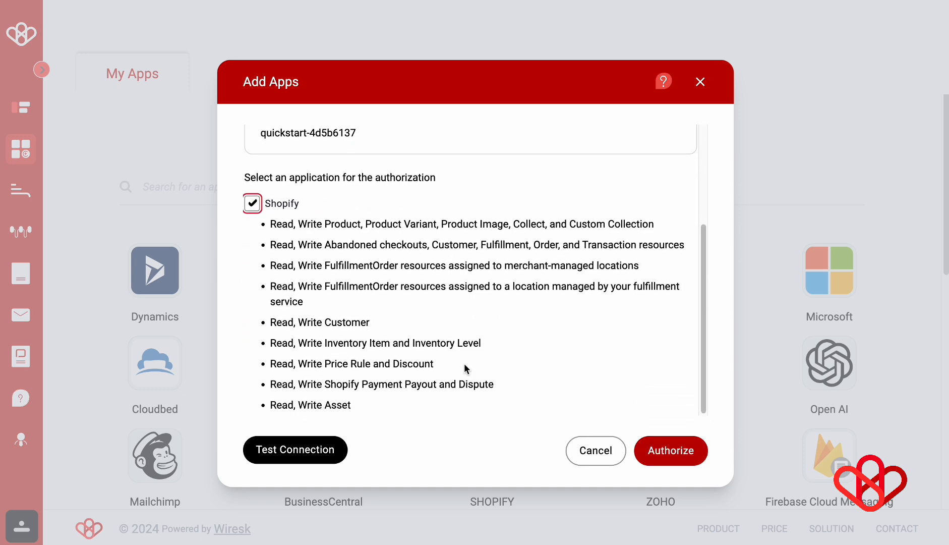
left_click(676, 451)
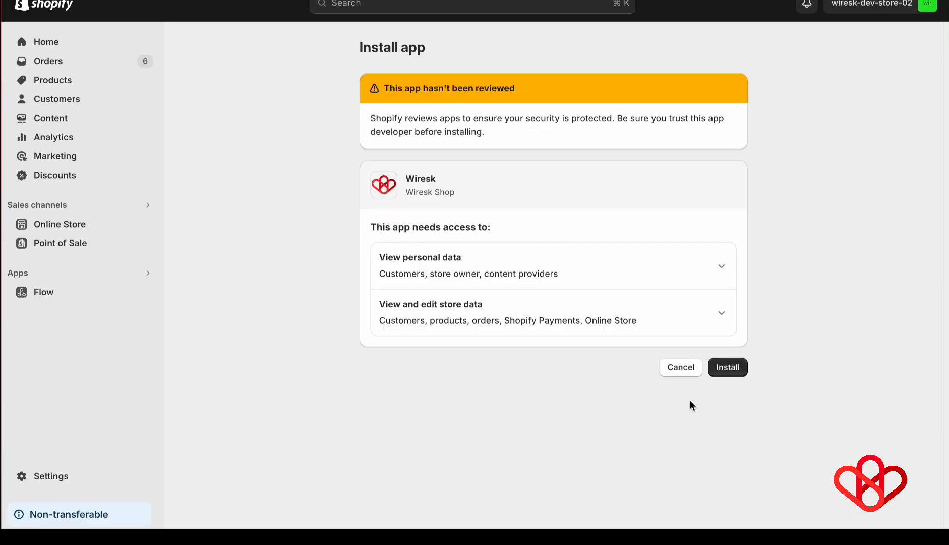
left_click(727, 368)
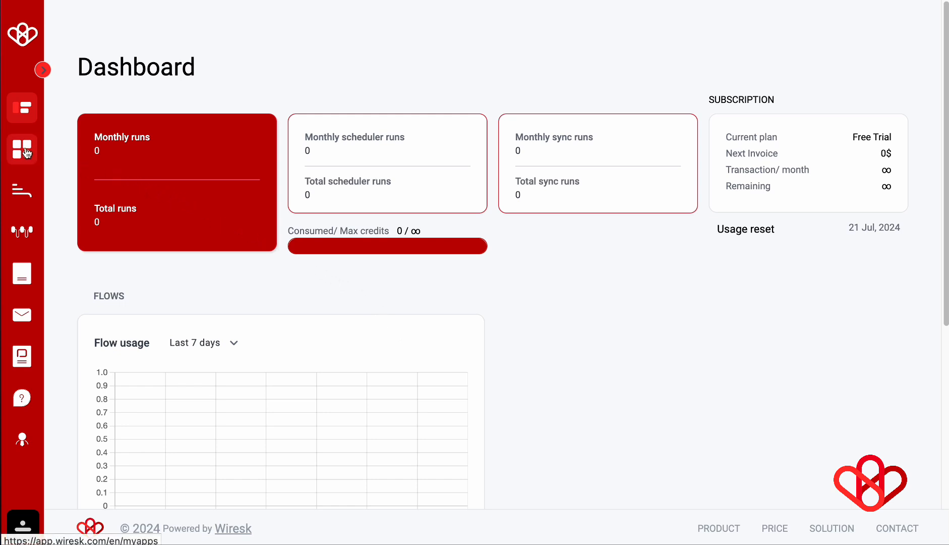
- Create and save an API key named "test API" under My apps
left_click(27, 152)
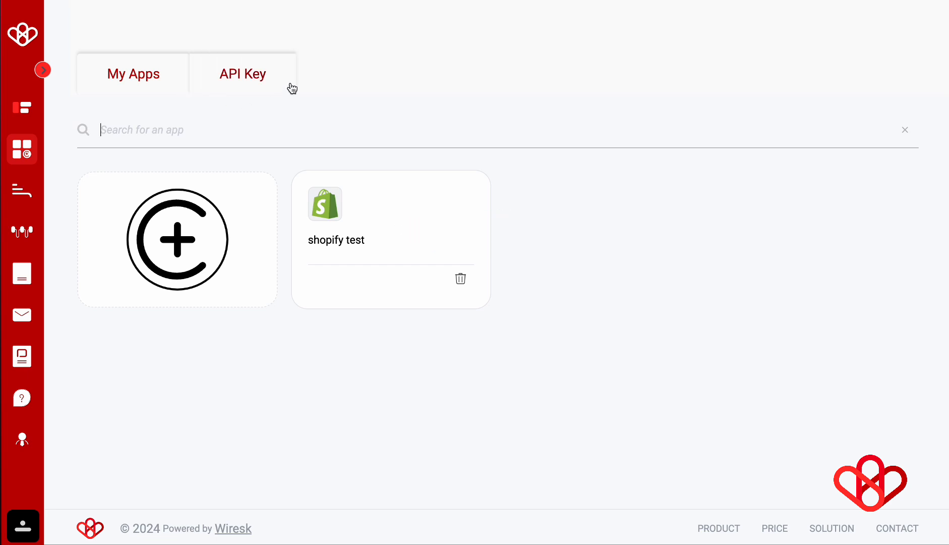
left_click(249, 79)
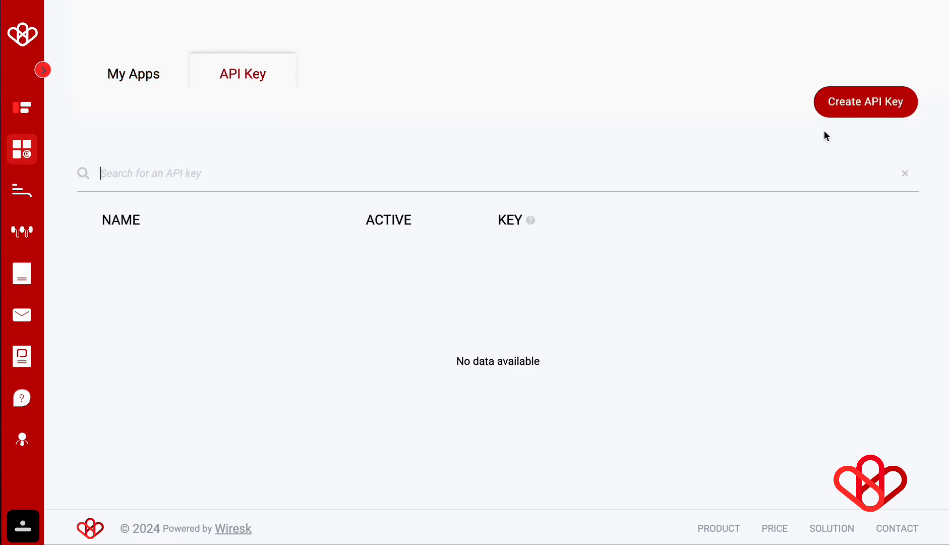
left_click(863, 105)
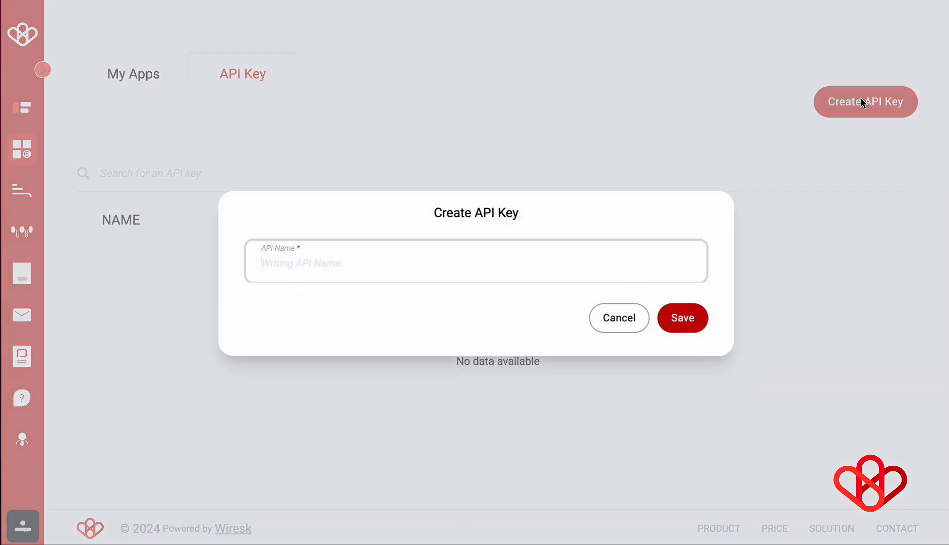
left_click(345, 267)
type("test API")
left_click(690, 317)
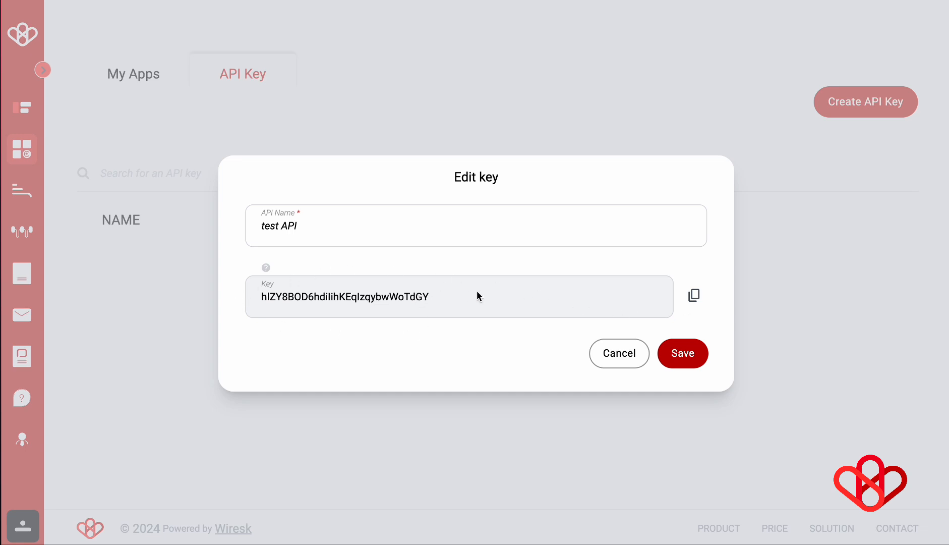
left_click(684, 359)
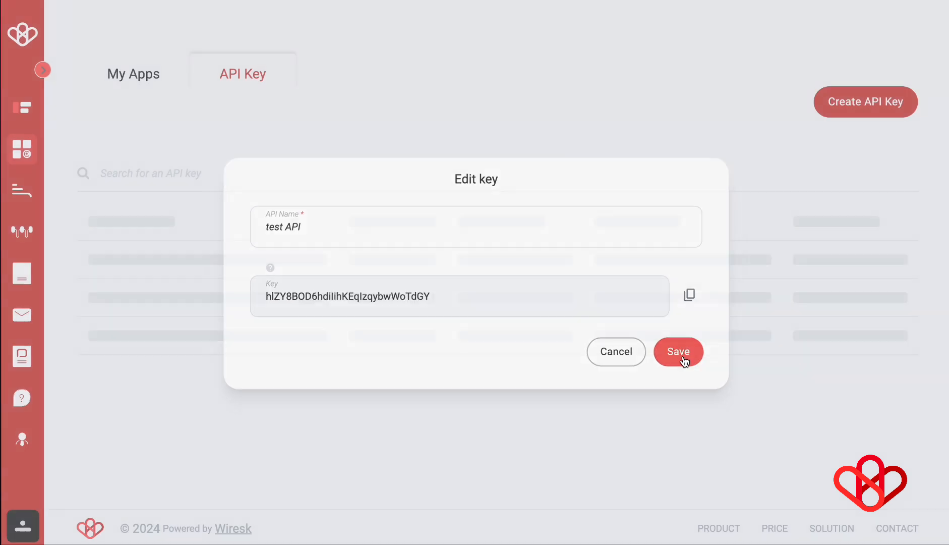
- Create a flow named "when receive a paid order- record to sheets" and choose SHOPIFY Webhook as its trigger
left_click(27, 194)
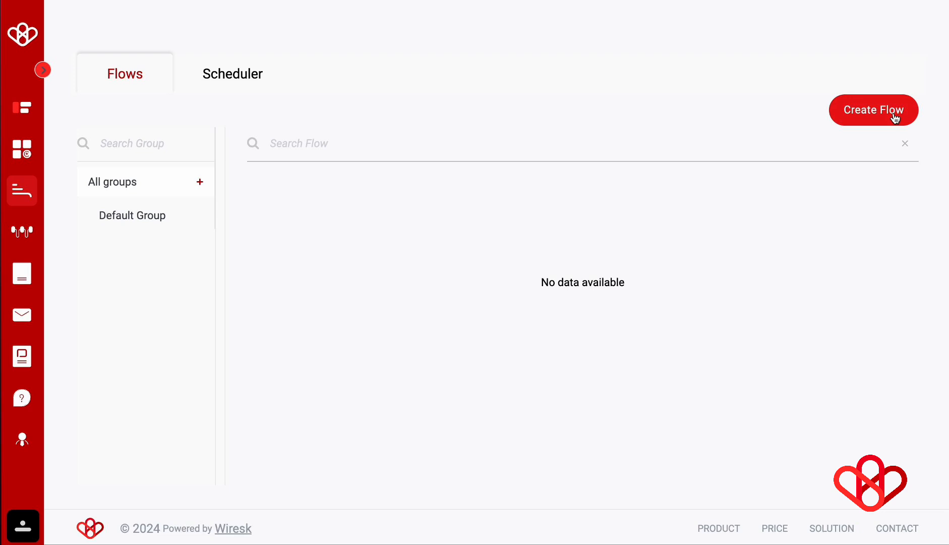
left_click(895, 117)
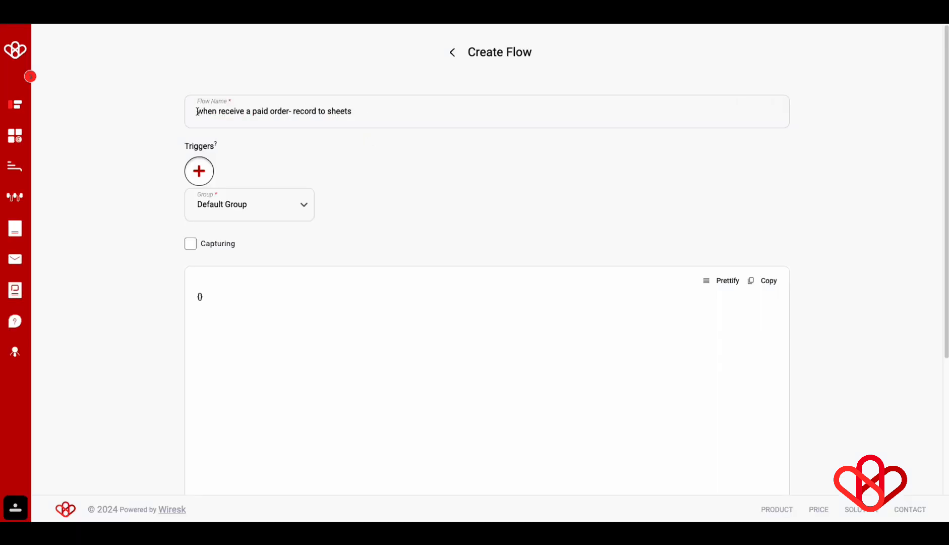
left_click(207, 175)
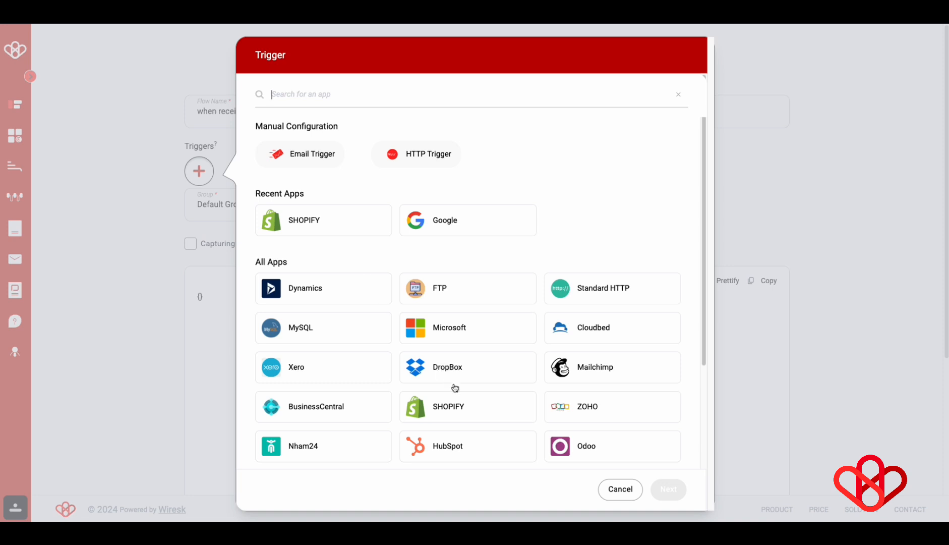
left_click(459, 411)
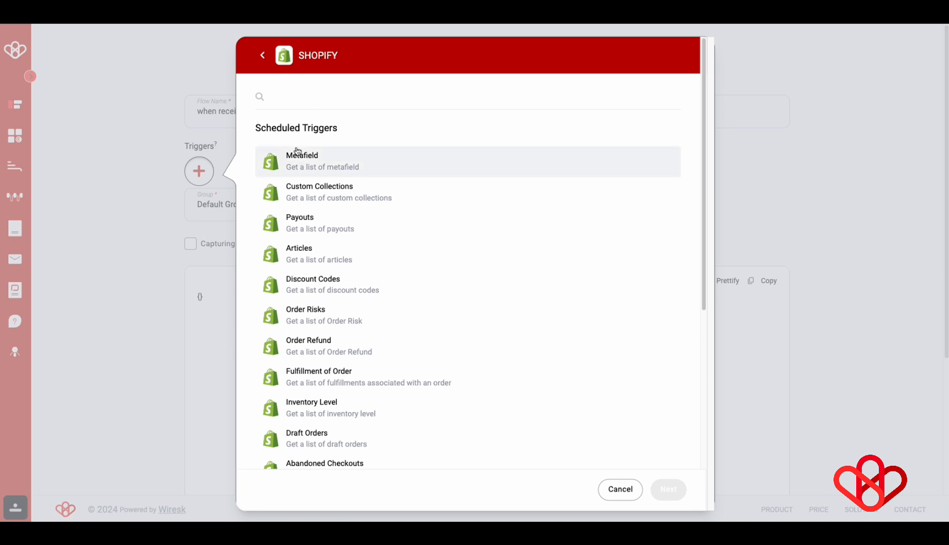
scroll(365, 333, "down", 3)
scroll(361, 361, "down", 5)
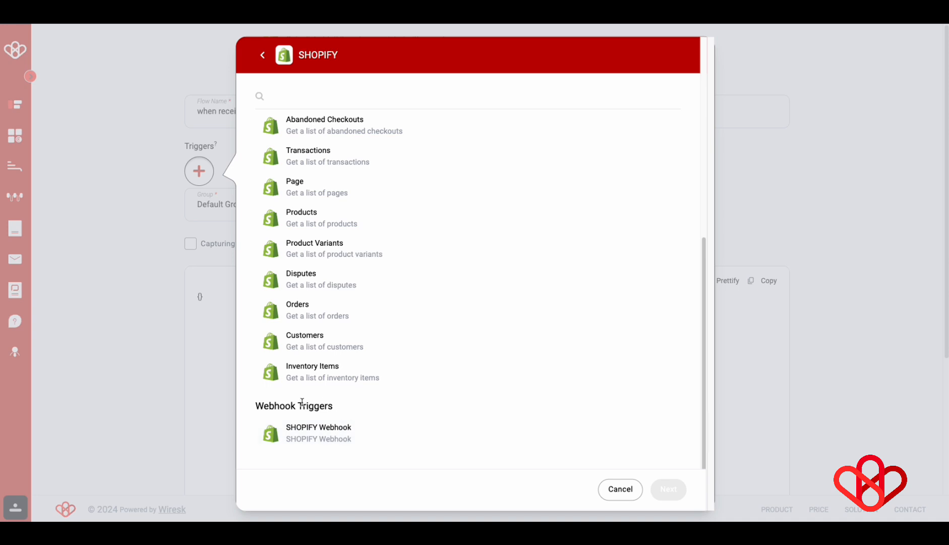
left_click(353, 438)
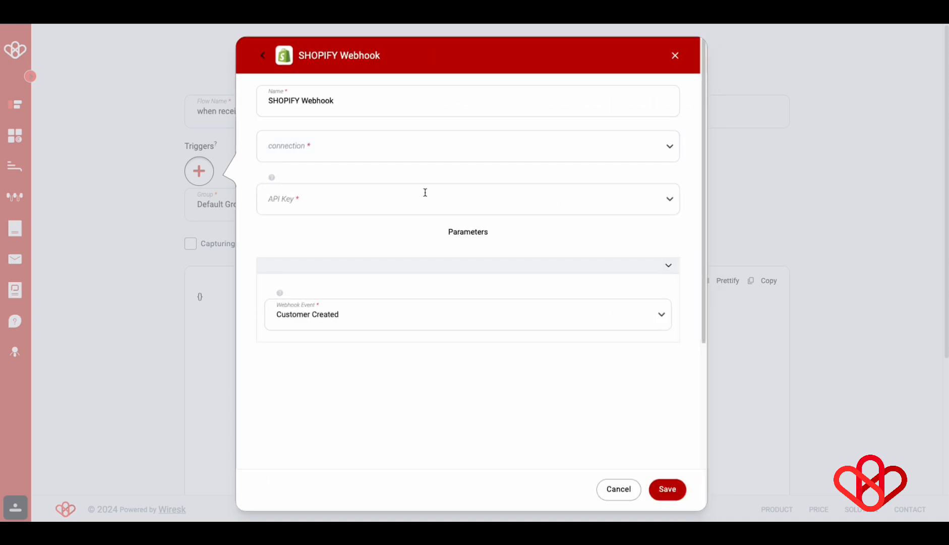
- Configure the webhook trigger with the Shopify test connection, the test API key and a webhook event, and save it
left_click(670, 148)
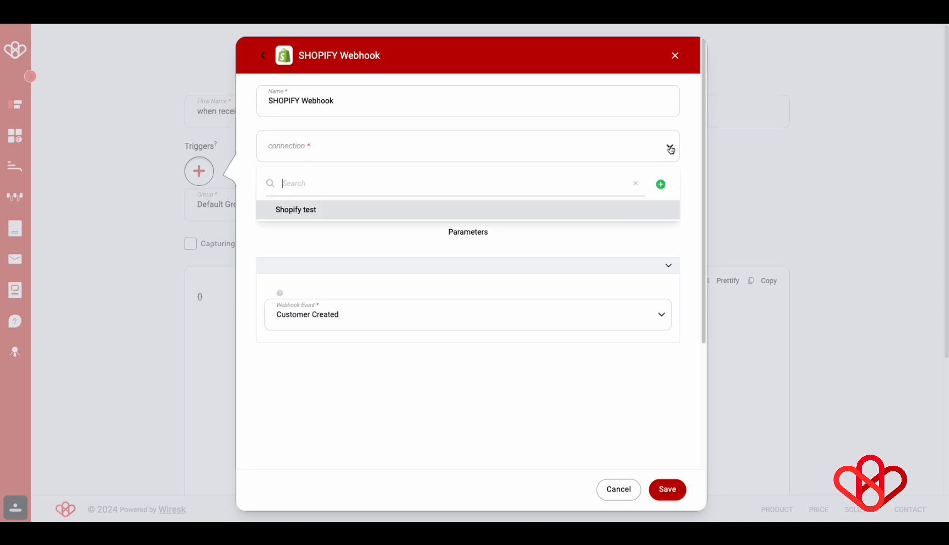
left_click(588, 220)
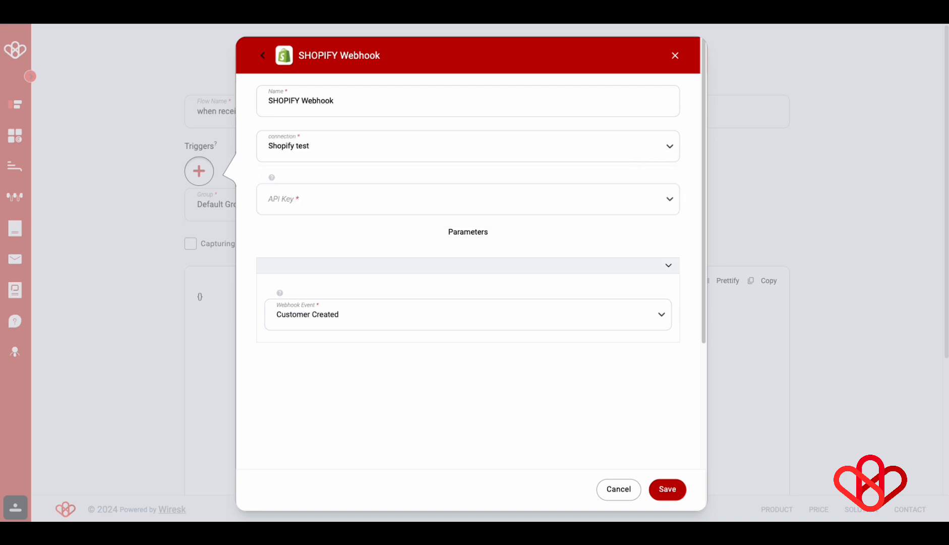
left_click(669, 202)
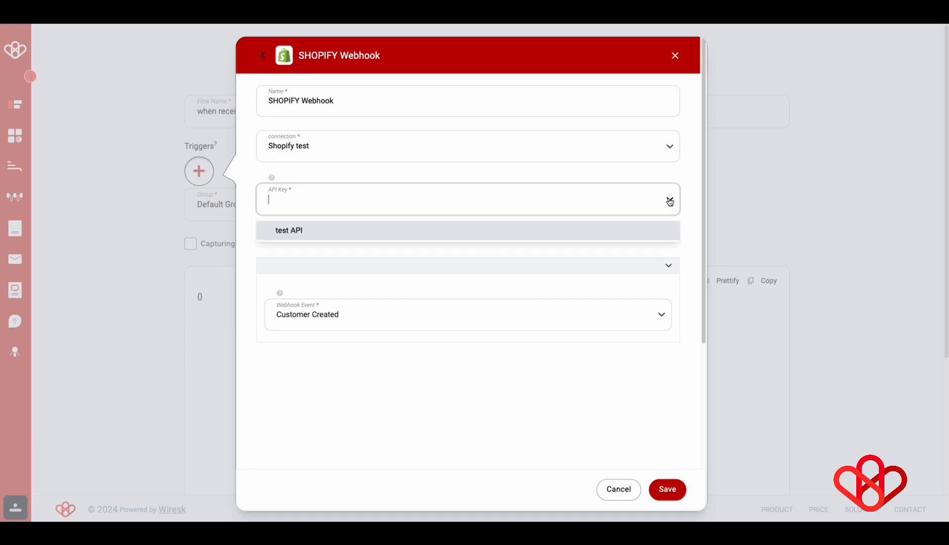
left_click(653, 234)
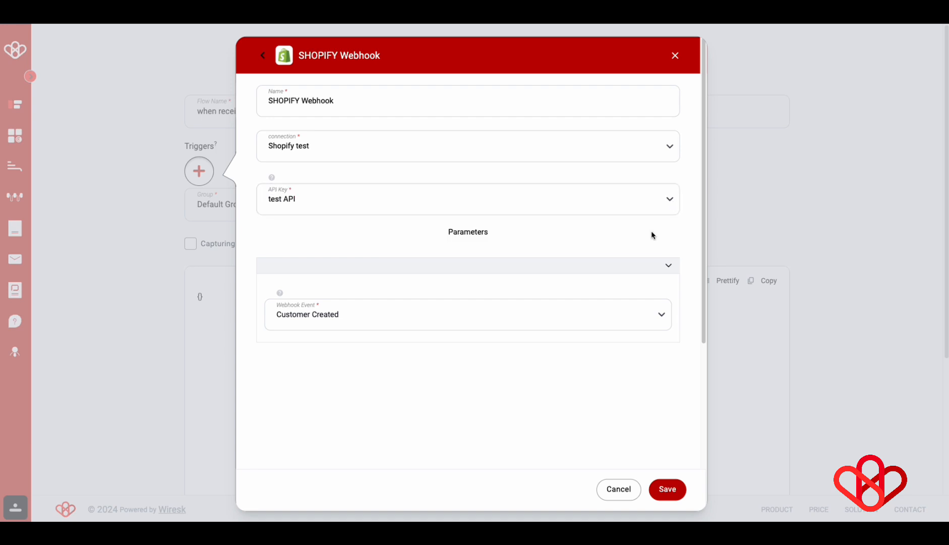
scroll(651, 233, "down", 1)
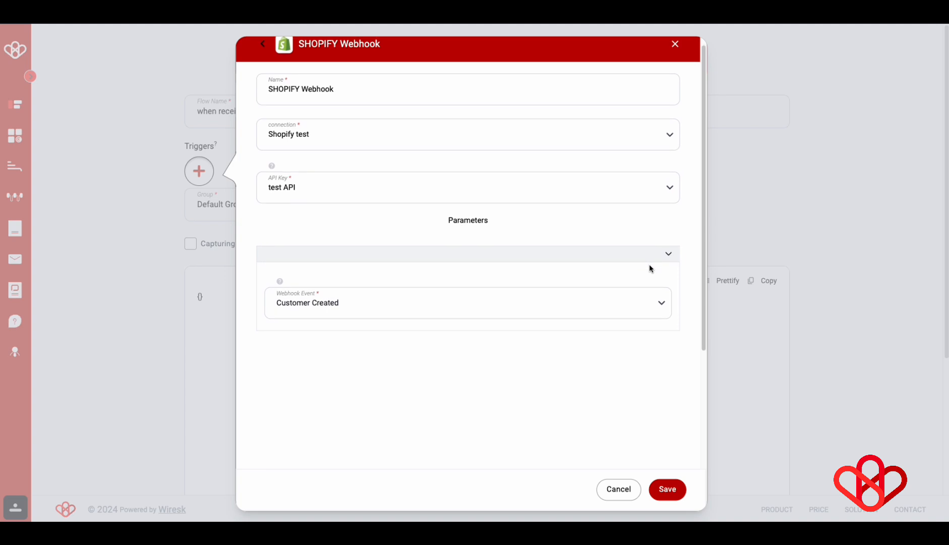
left_click(663, 305)
left_click(667, 491)
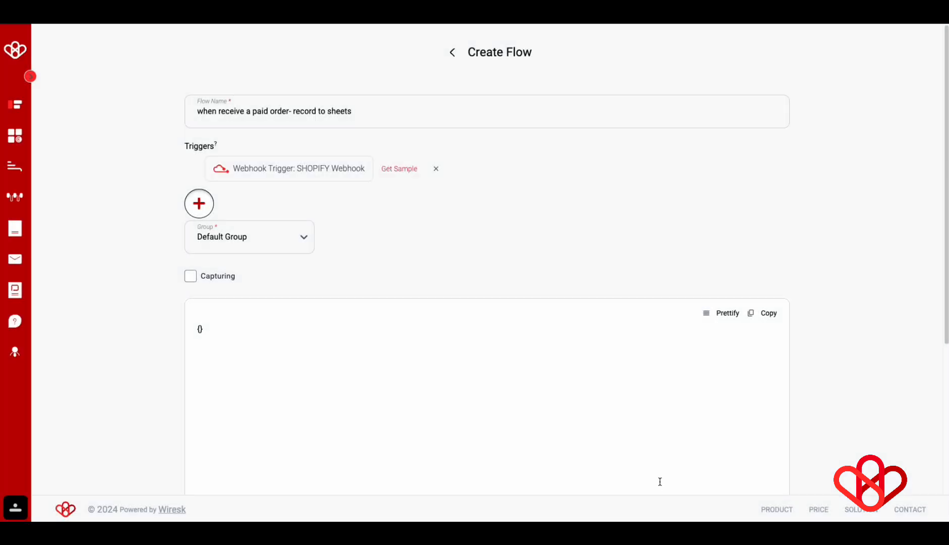
- Load the sample data for the SHOPIFY Webhook trigger into the flow
left_click(409, 171)
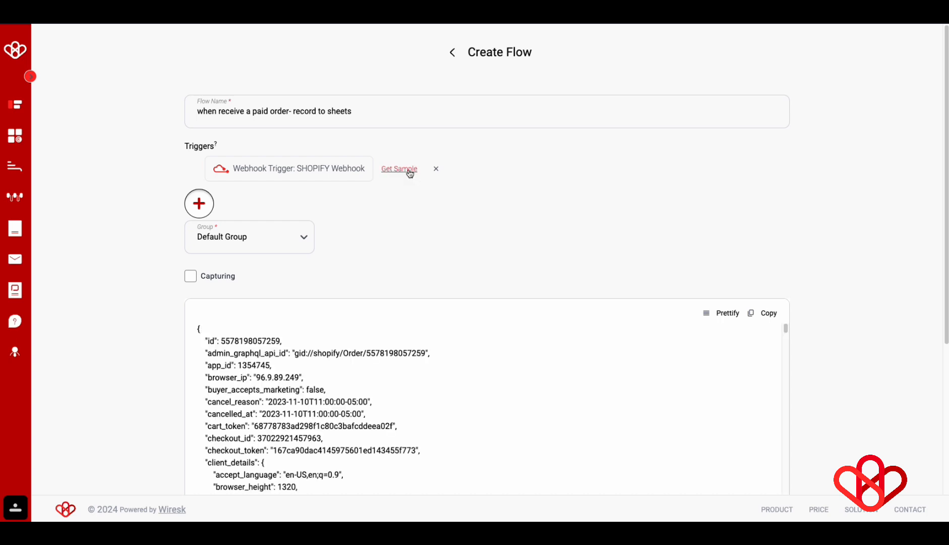
scroll(615, 208, "down", 3)
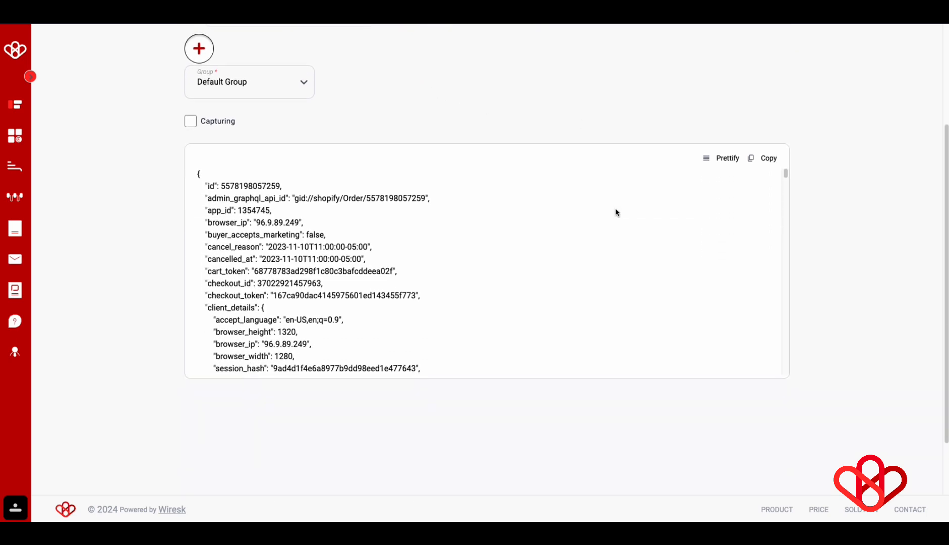
- Look through the trigger's loaded sample order data and save the active flow
scroll(453, 246, "down", 8)
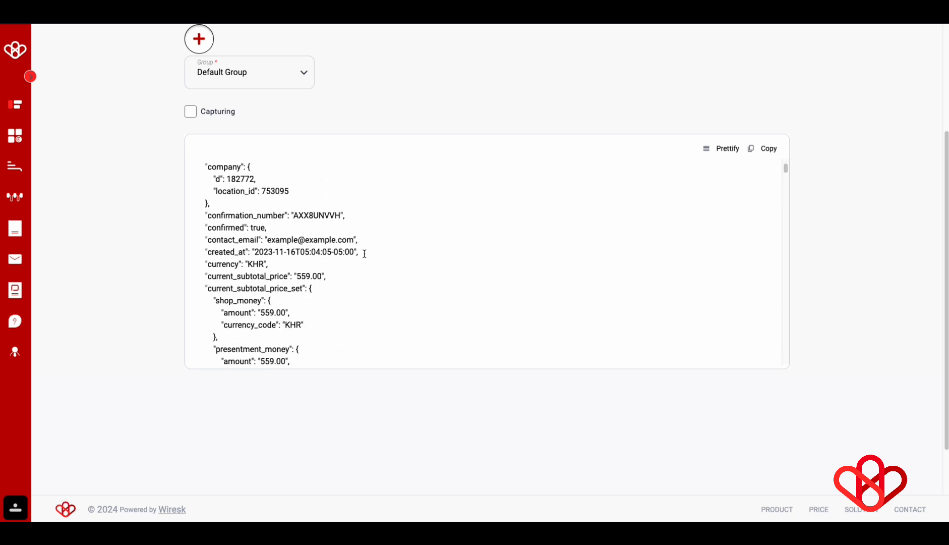
scroll(364, 253, "down", 3)
scroll(826, 407, "down", 3)
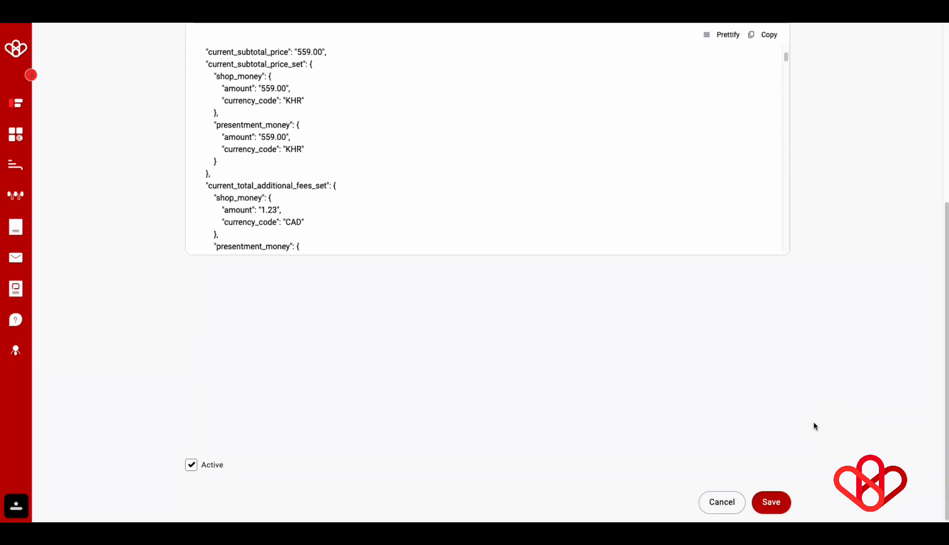
left_click(774, 503)
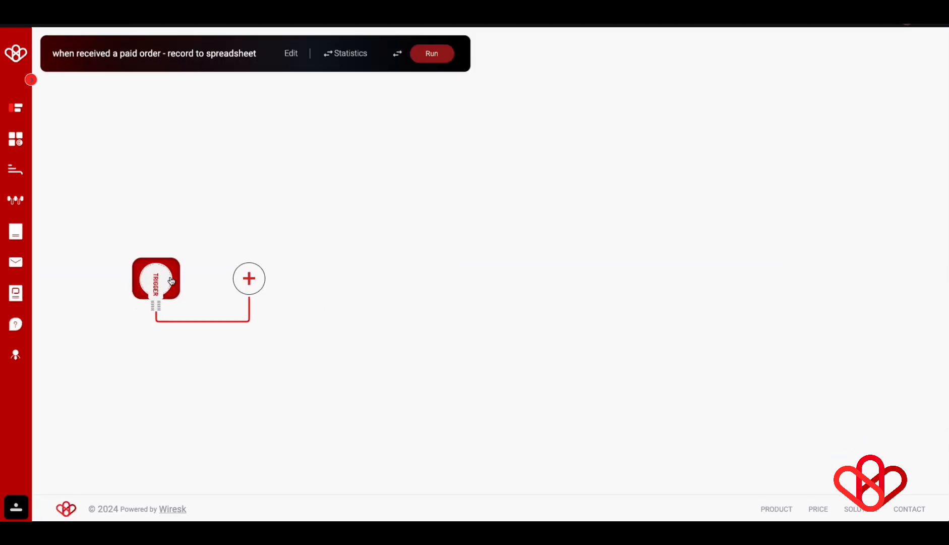
- Add an app action after the trigger, searching for "sheet" and choosing Insert New Row from Google Sheet
left_click_drag(180, 215, 143, 229)
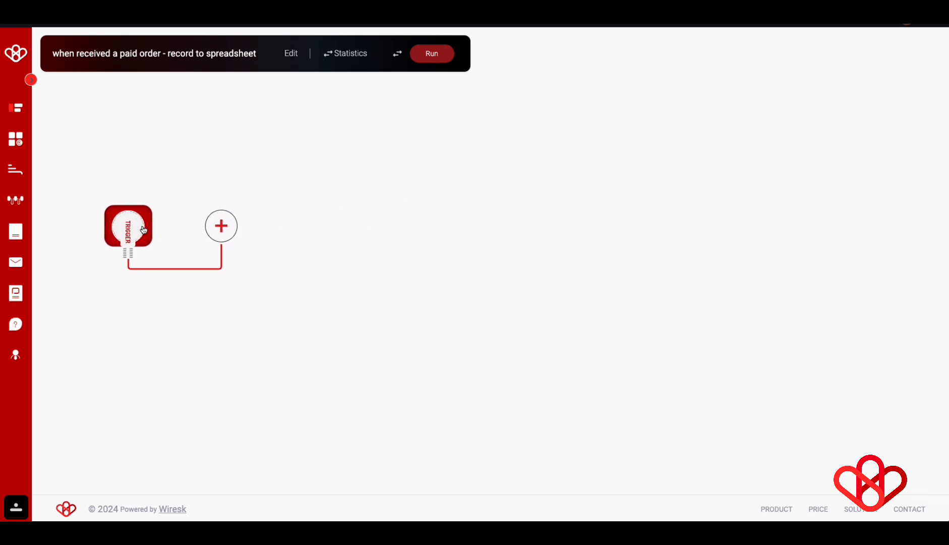
left_click(225, 231)
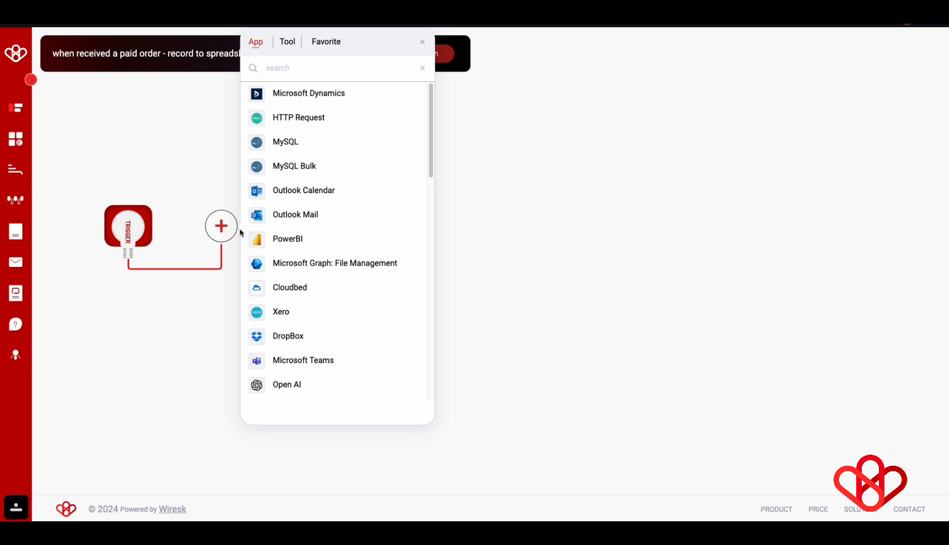
scroll(337, 250, "down", 10)
left_click(318, 69)
type("sheet")
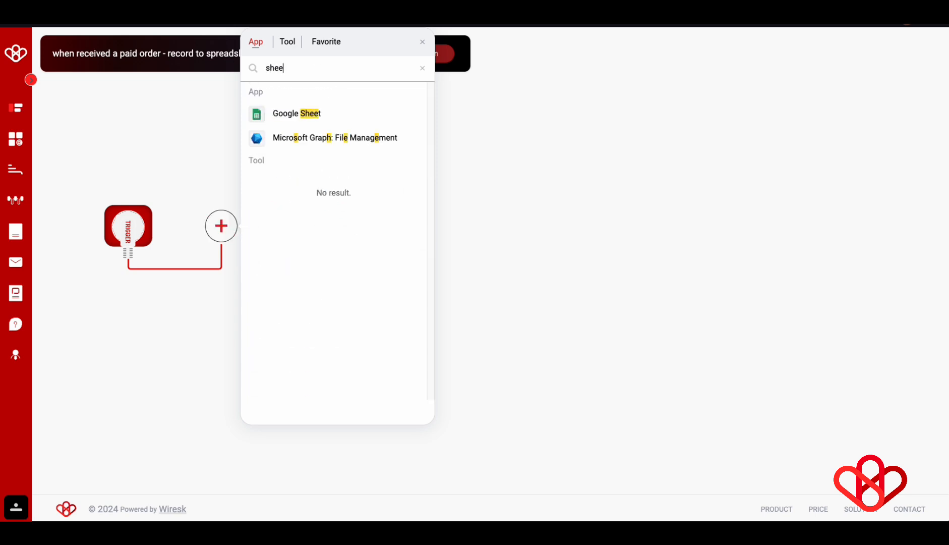
left_click(317, 125)
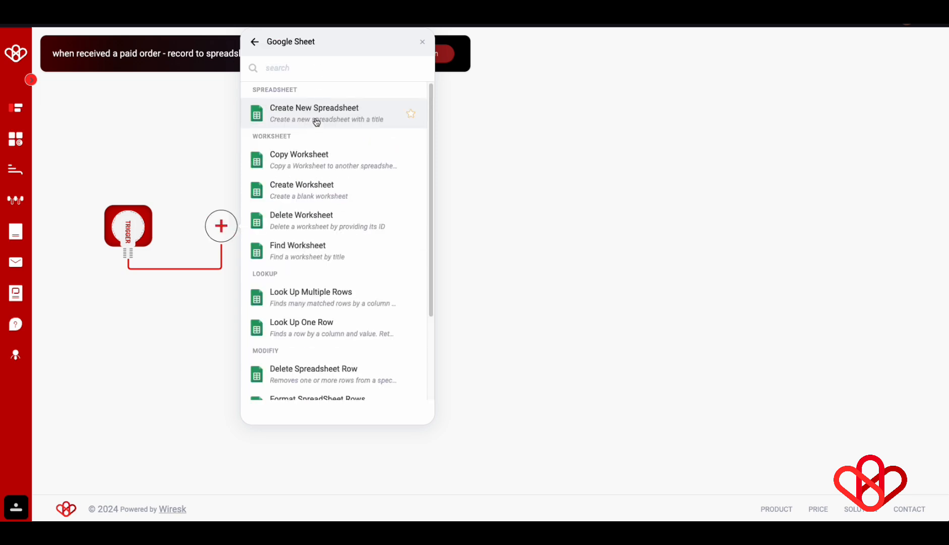
scroll(352, 239, "down", 5)
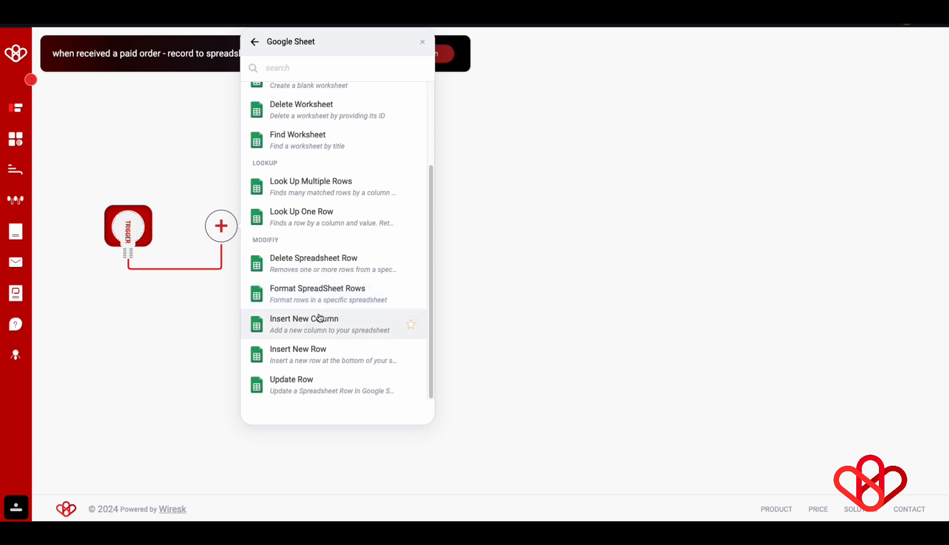
left_click(295, 357)
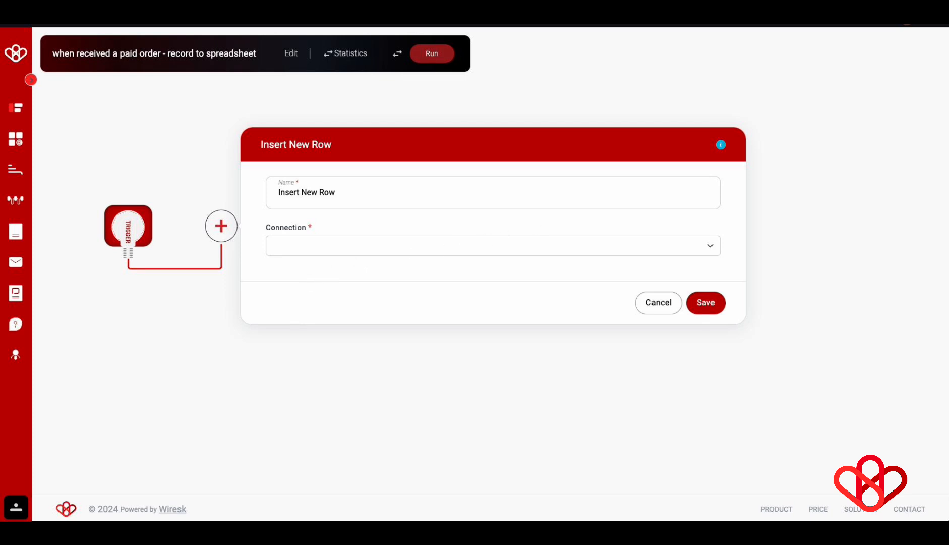
- Set up a new connection named "Google" for the action, authorizing Gmail, Sheet, Drive, Google Calendar and Google Form
left_click(711, 249)
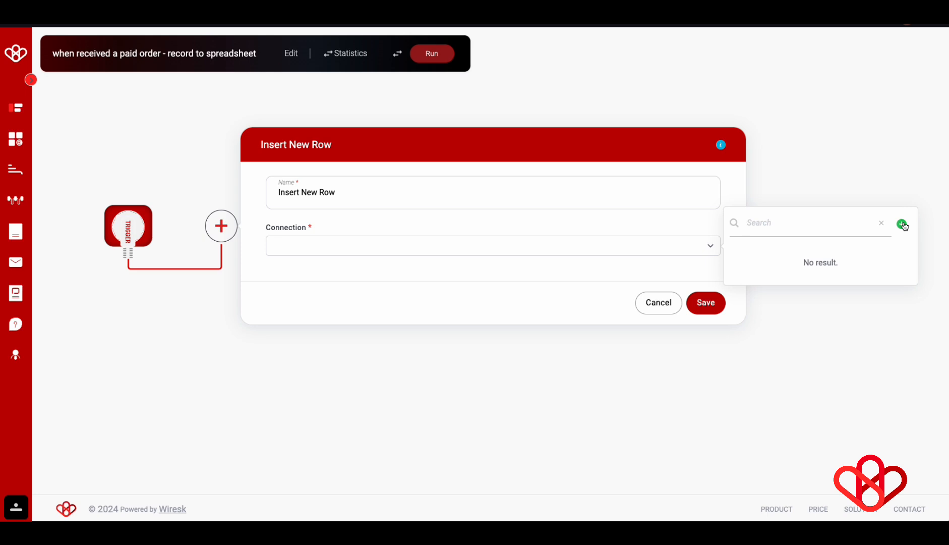
left_click(902, 224)
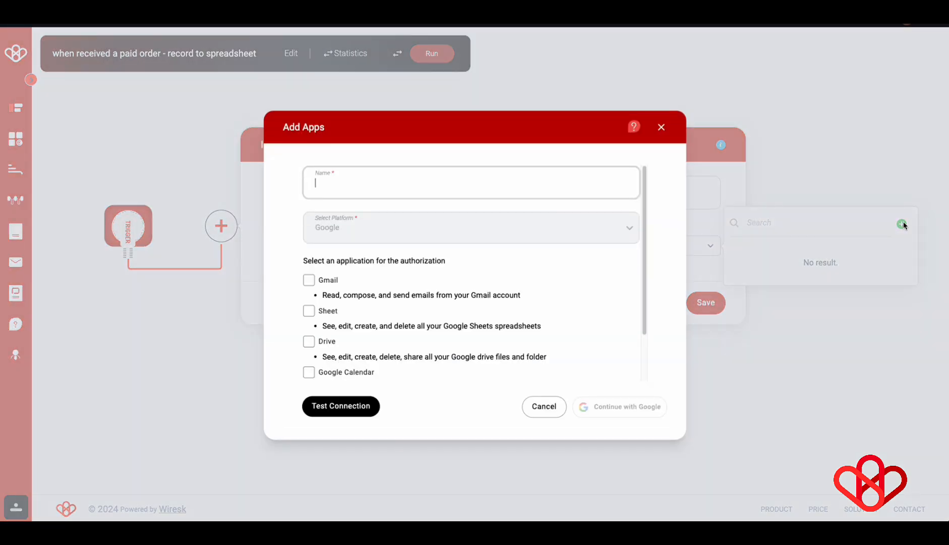
type("Google")
scroll(326, 229, "down", 2)
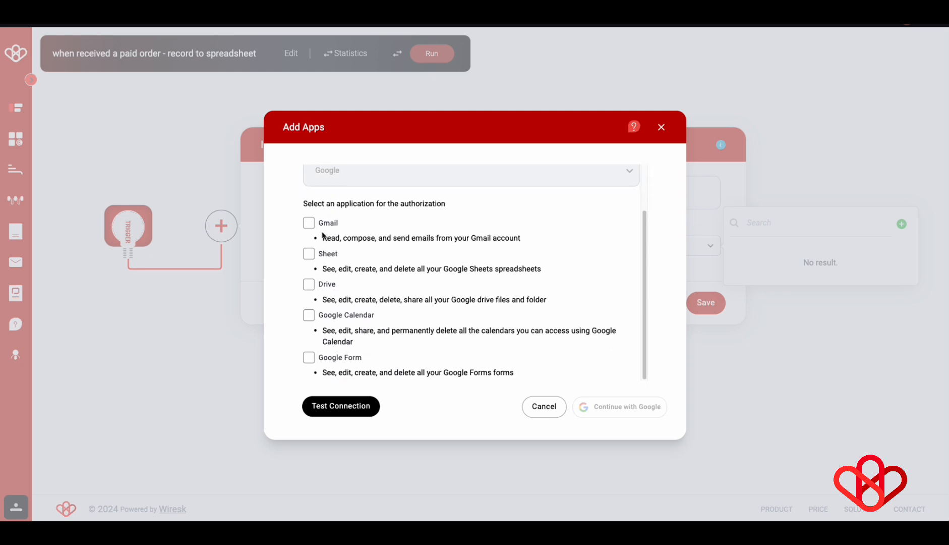
left_click(309, 222)
left_click(308, 253)
left_click(308, 284)
left_click(309, 314)
left_click(309, 357)
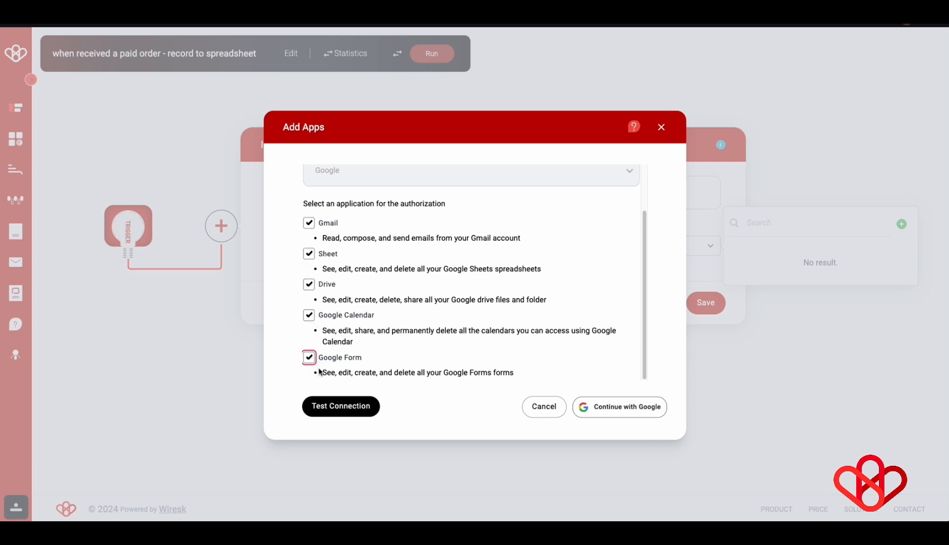
- Continue with Google and sign in with the account's e-mail and account password
left_click(609, 410)
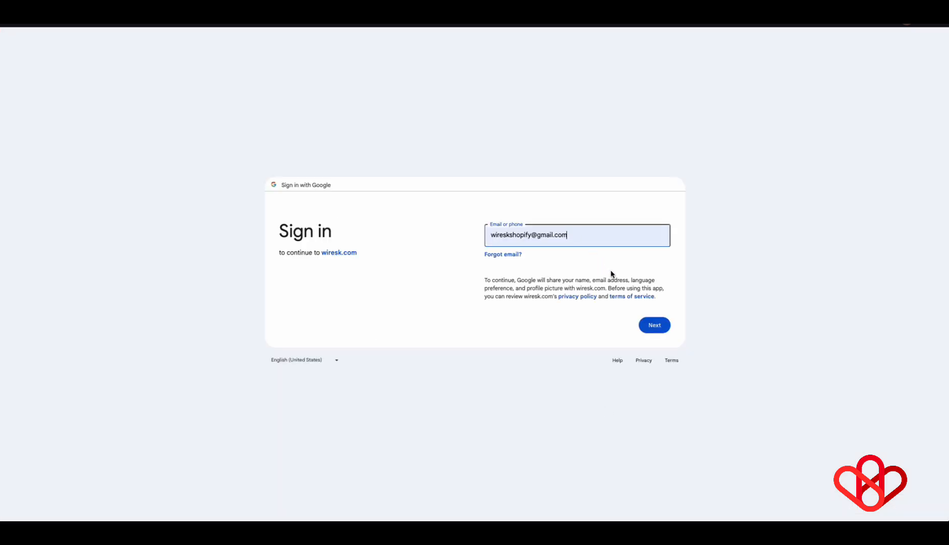
left_click(652, 329)
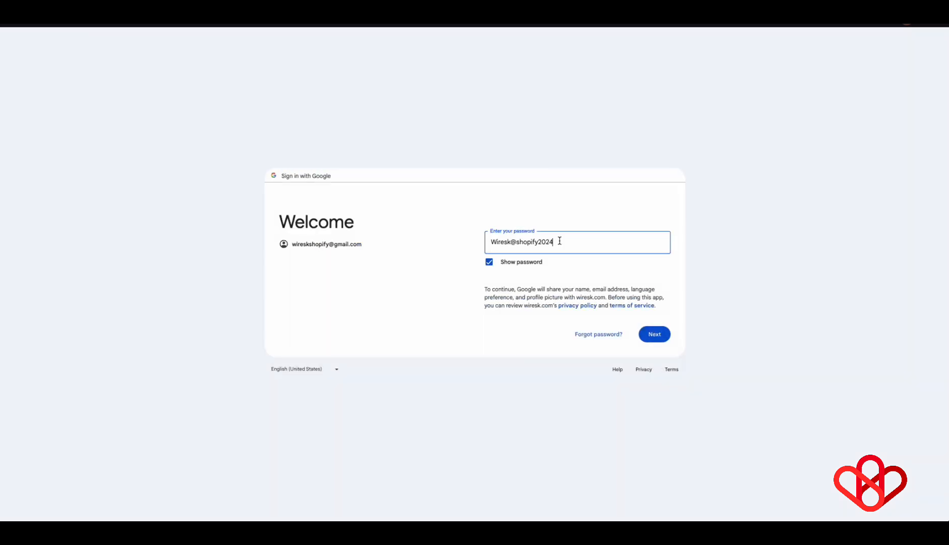
left_click(654, 336)
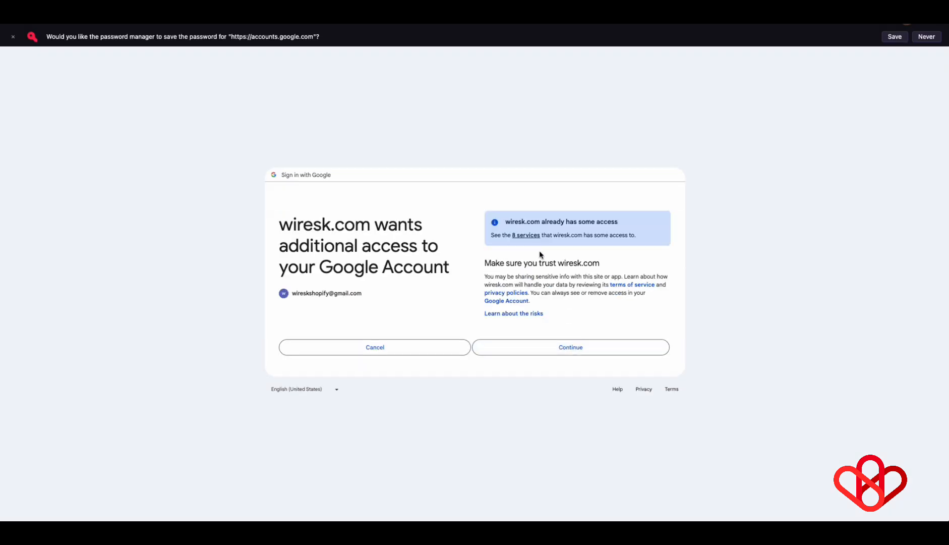
- Review the services wiresk.com already has access to and grant it the additional Google Account access
left_click(526, 235)
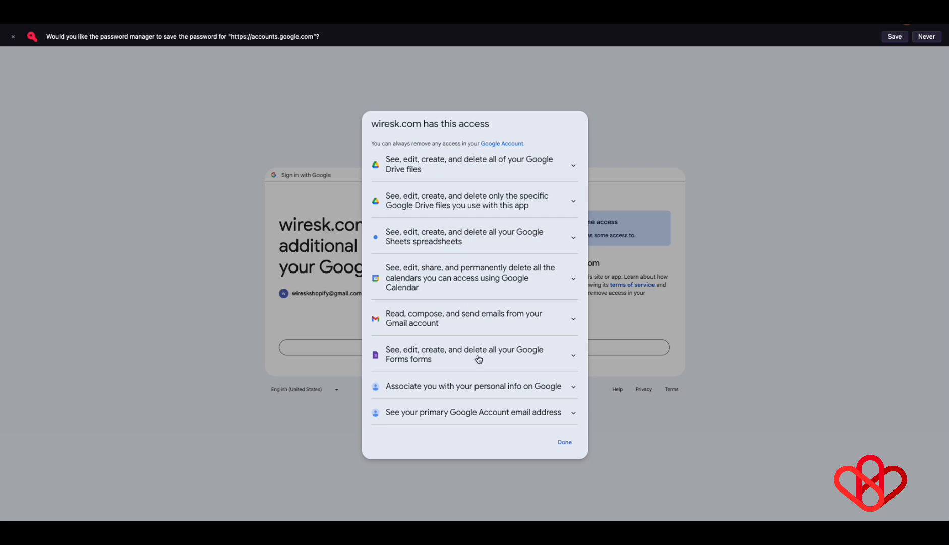
left_click(565, 442)
left_click(574, 338)
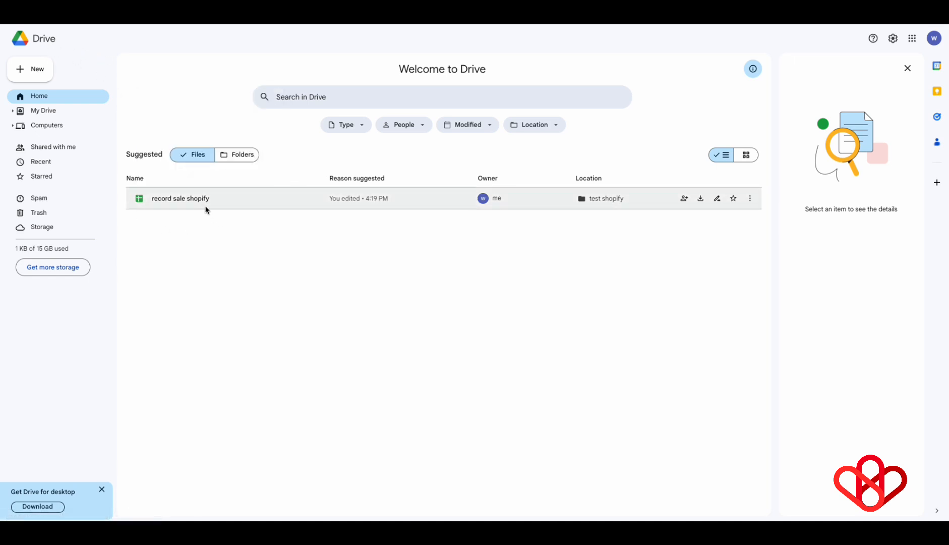
- Switch to Google Drive and open the "record sale shopify" spreadsheet
double_click(192, 202)
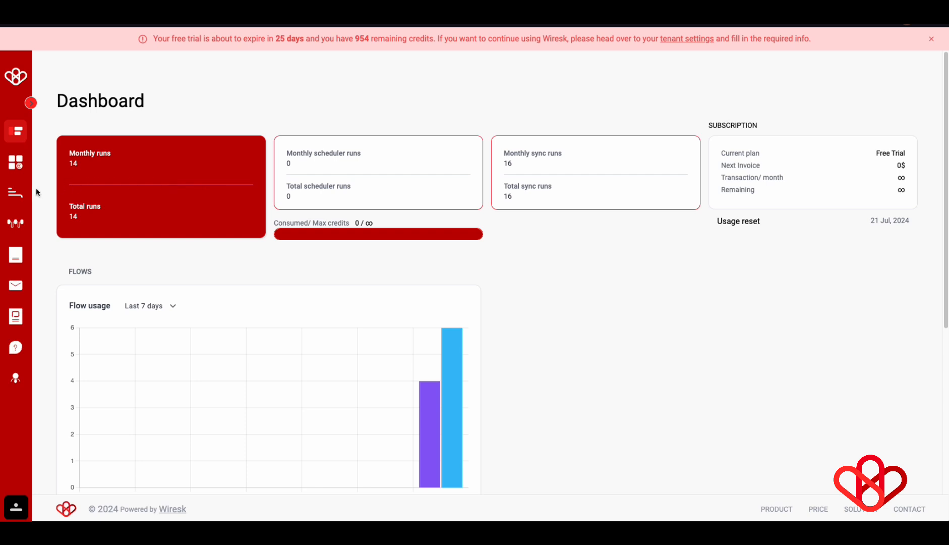
- Return to Wiresk, reopen the "when received a paid order - record to spreadsheet" flow and add Google Sheet's Insert New Row action after the trigger
left_click(20, 196)
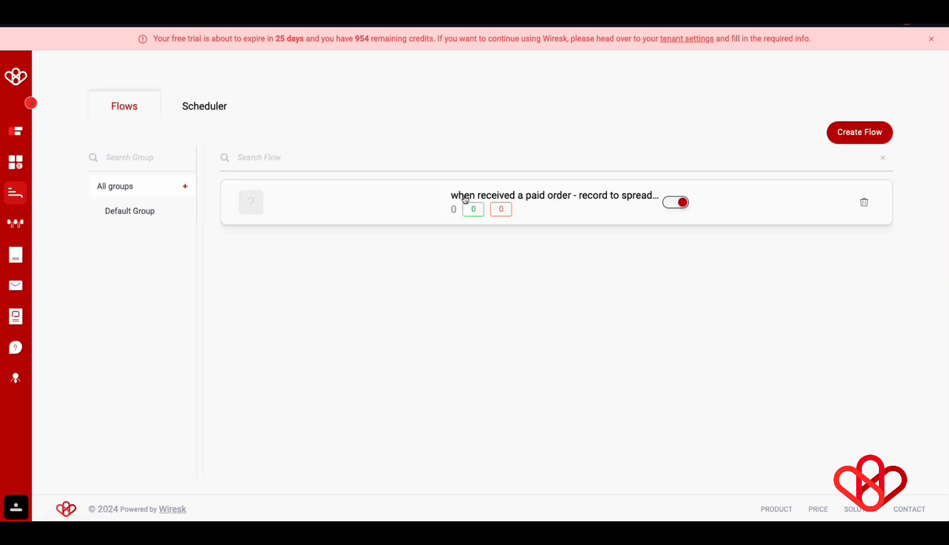
left_click(619, 207)
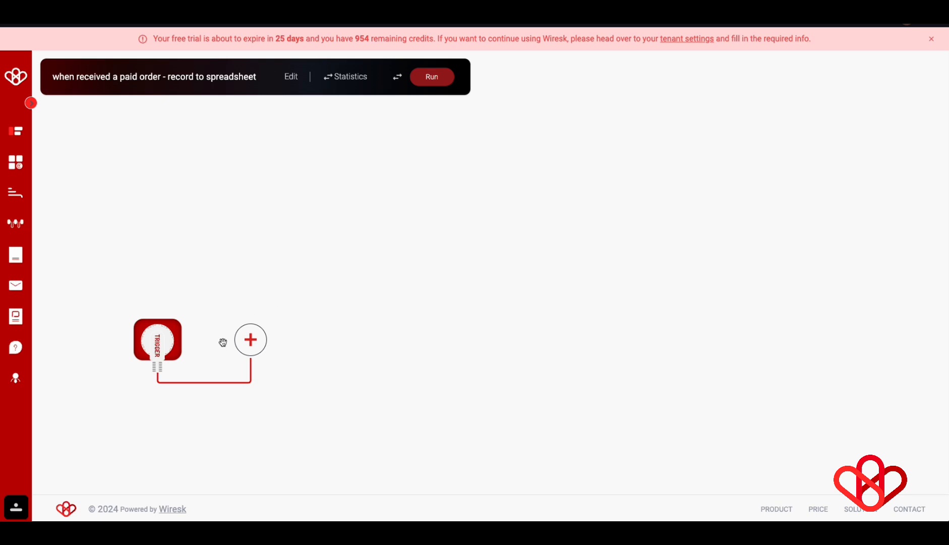
left_click(250, 347)
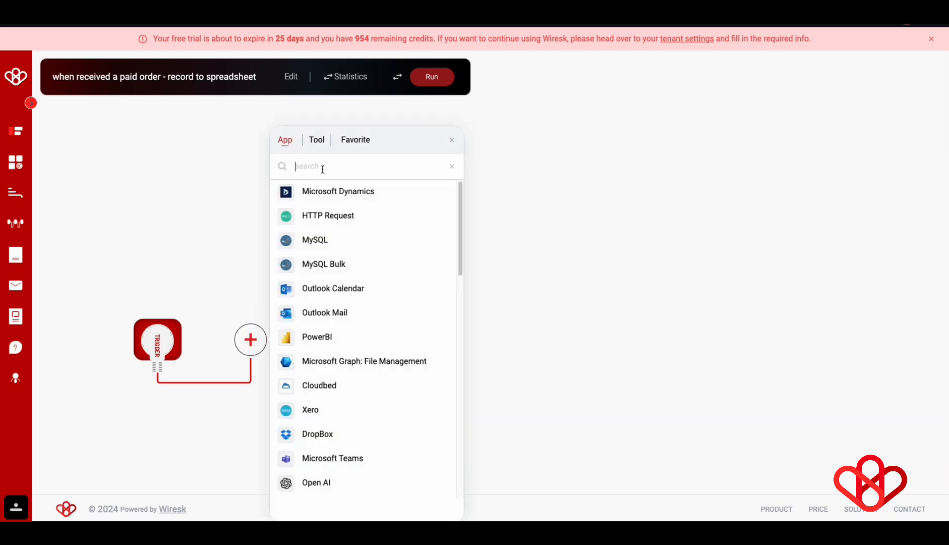
type("sheet")
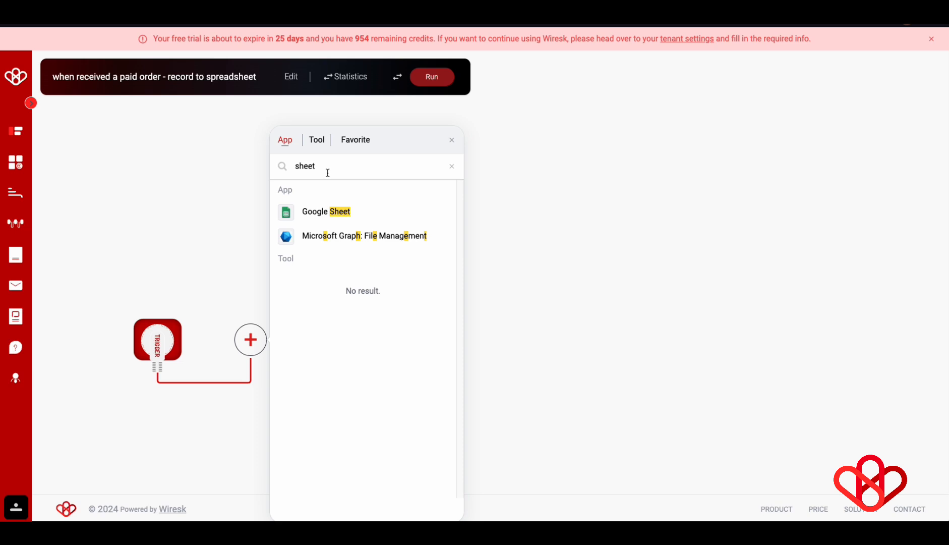
left_click(346, 213)
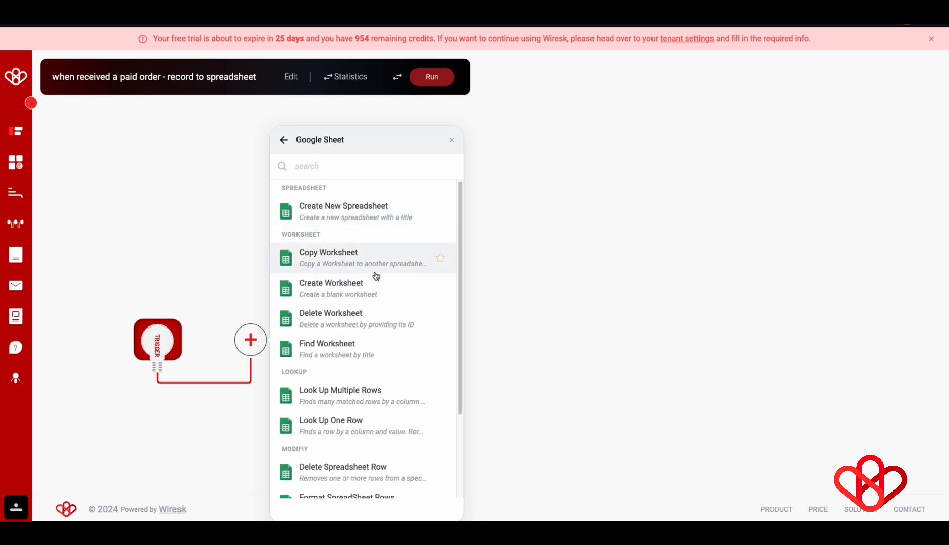
scroll(372, 271, "down", 2)
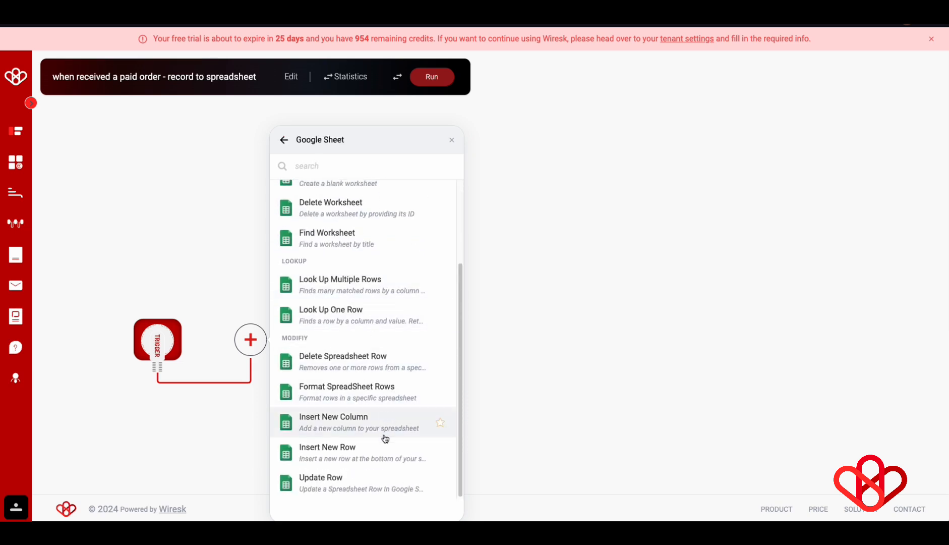
left_click(379, 454)
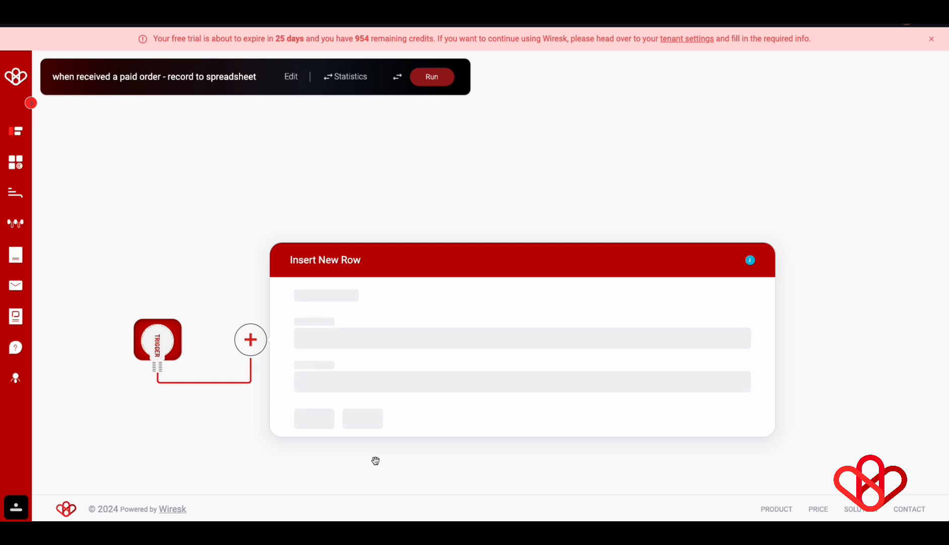
- Set the Insert New Row action's connection to Google and its drive to Personal Drive
left_click(740, 361)
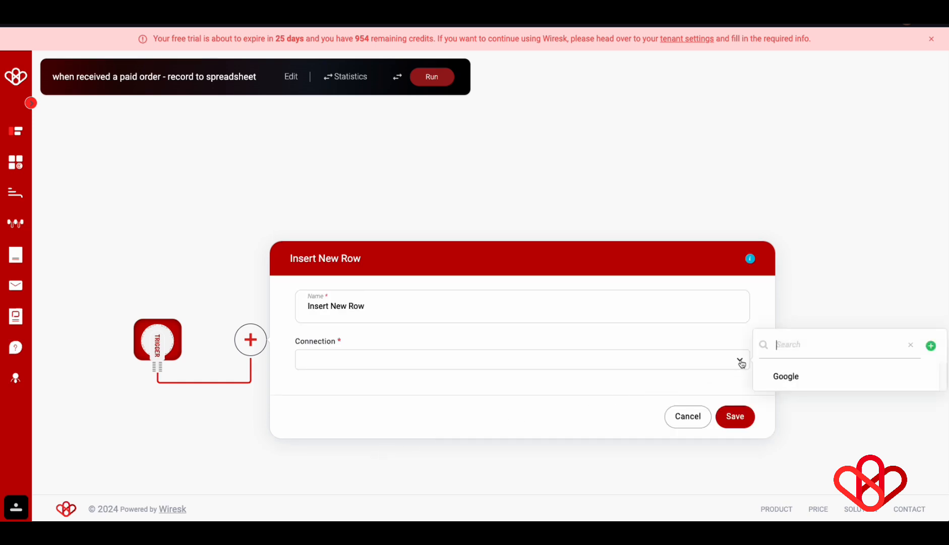
left_click(796, 377)
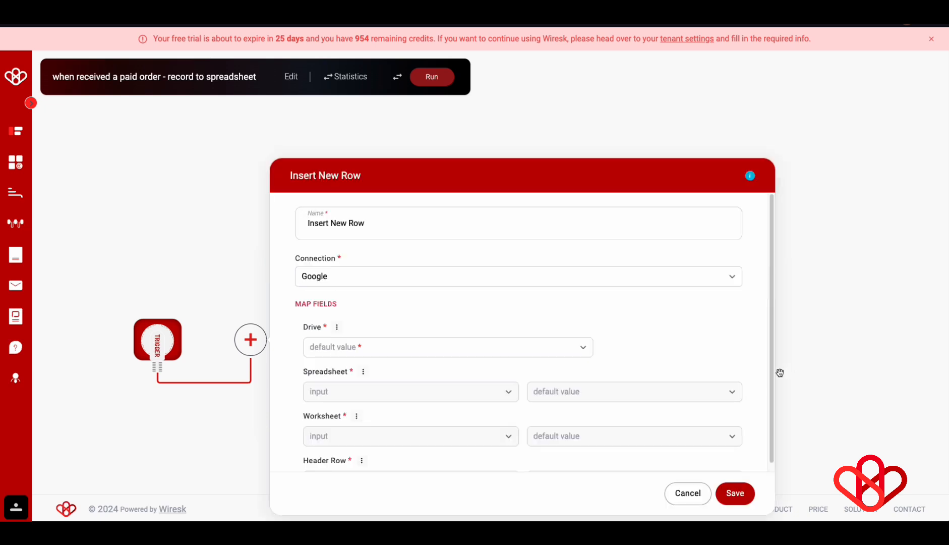
left_click(584, 349)
left_click(639, 363)
- Set the action's spreadsheet to "record sale shopify" and its worksheet to Sheet1
scroll(540, 361, "down", 2)
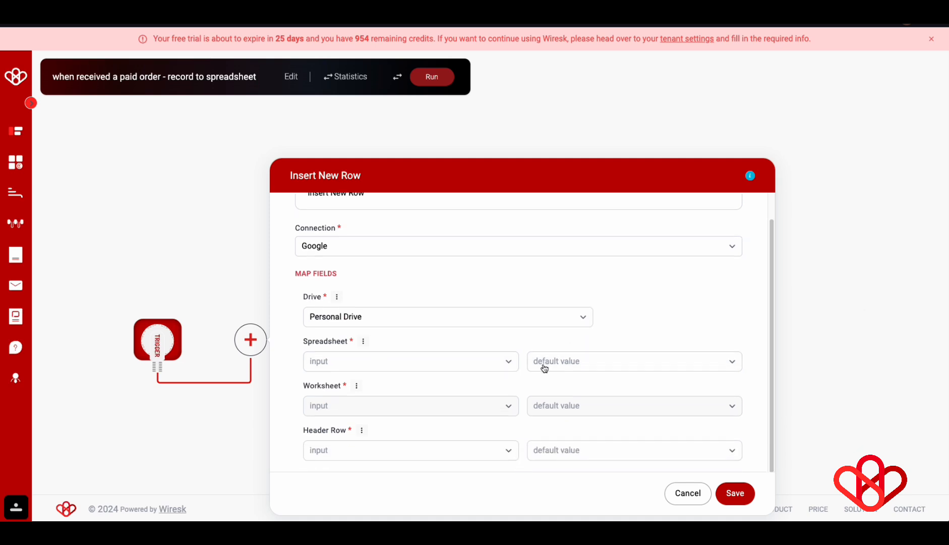
left_click(510, 334)
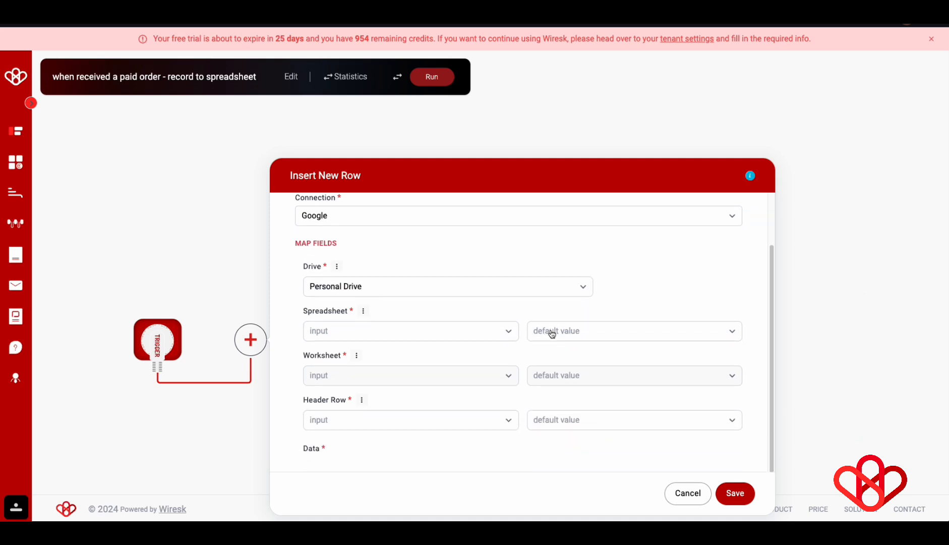
left_click(345, 350)
left_click(599, 371)
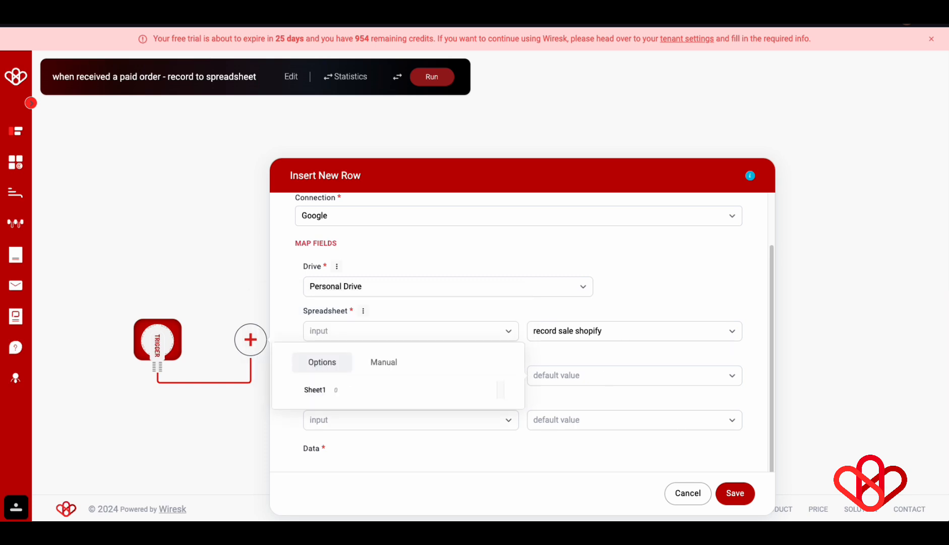
left_click(397, 398)
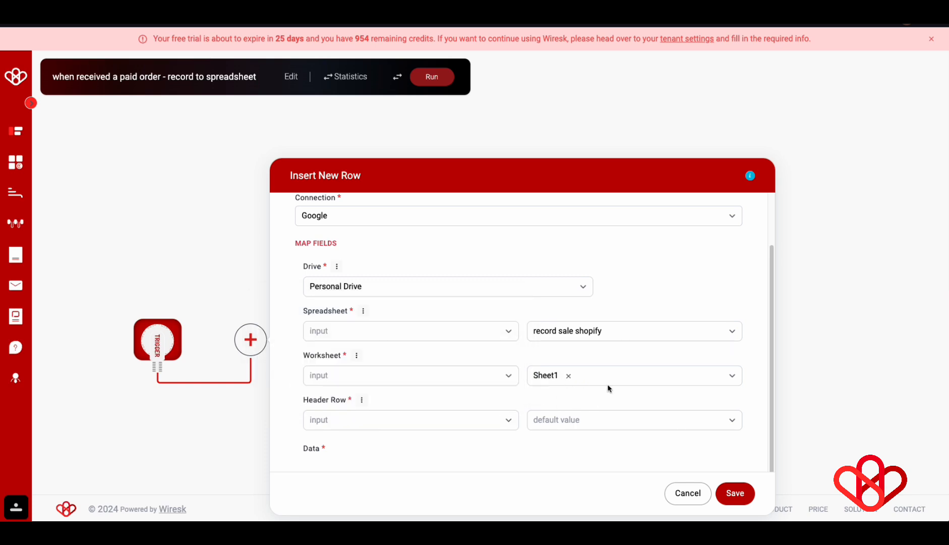
- Set the header row to First Row and look through the Data fields available for mapping
left_click(605, 422)
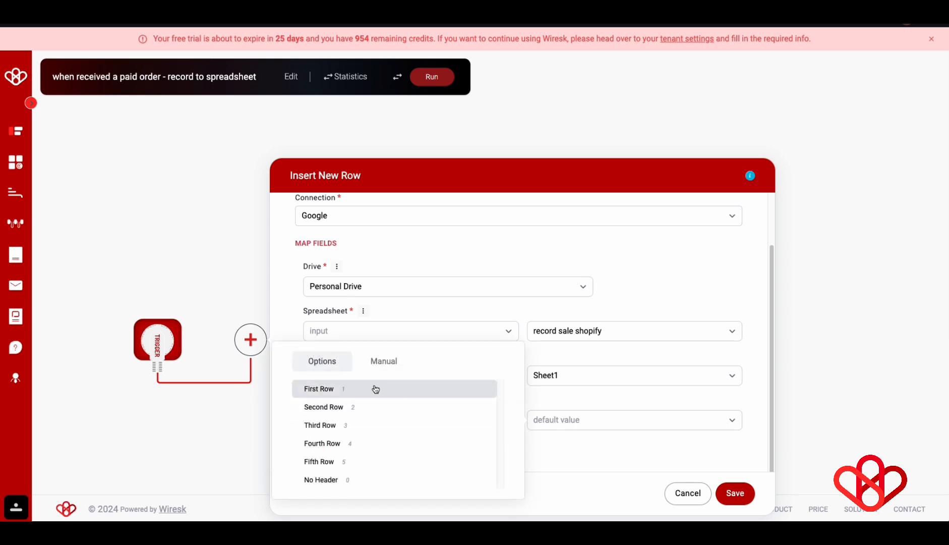
left_click(371, 388)
left_click(576, 390)
scroll(519, 412, "down", 1)
scroll(499, 389, "down", 1)
scroll(503, 392, "down", 2)
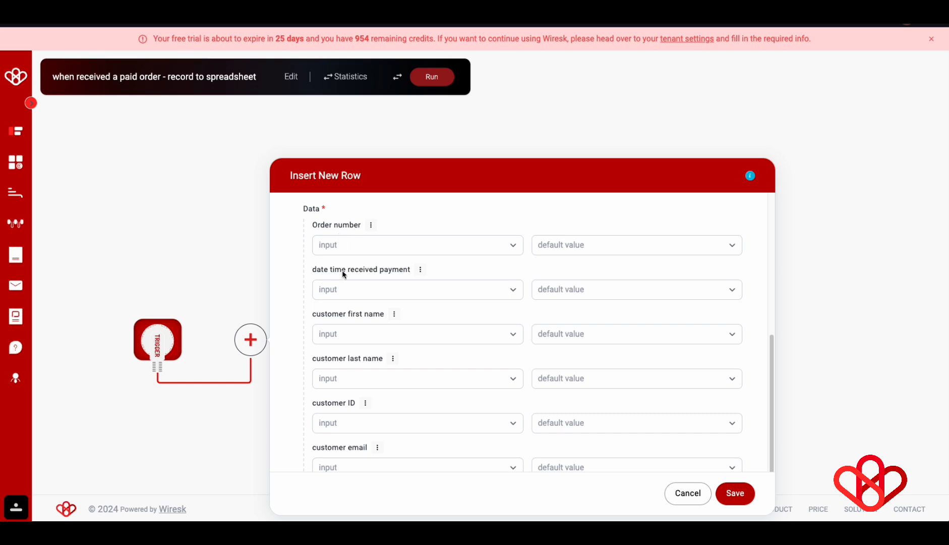
scroll(359, 378, "down", 2)
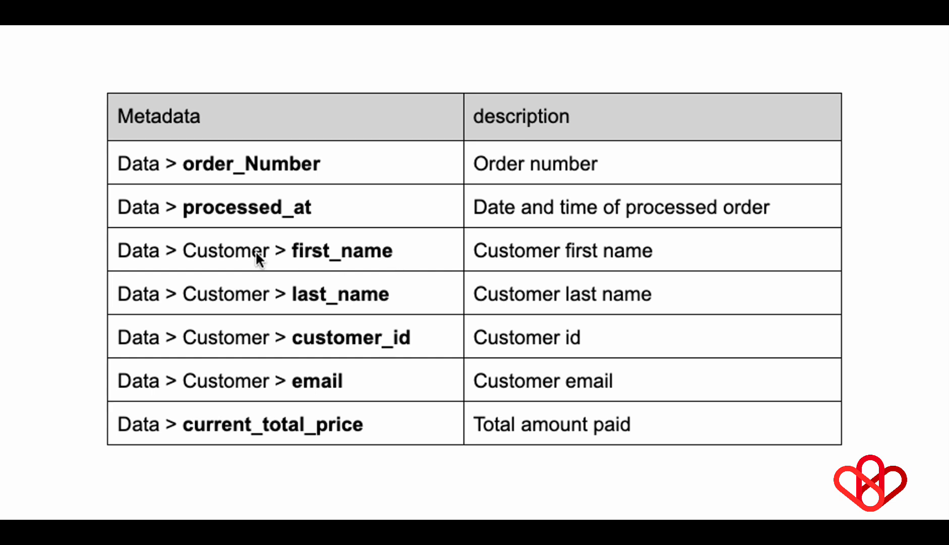
left_click_drag(395, 250, 294, 251)
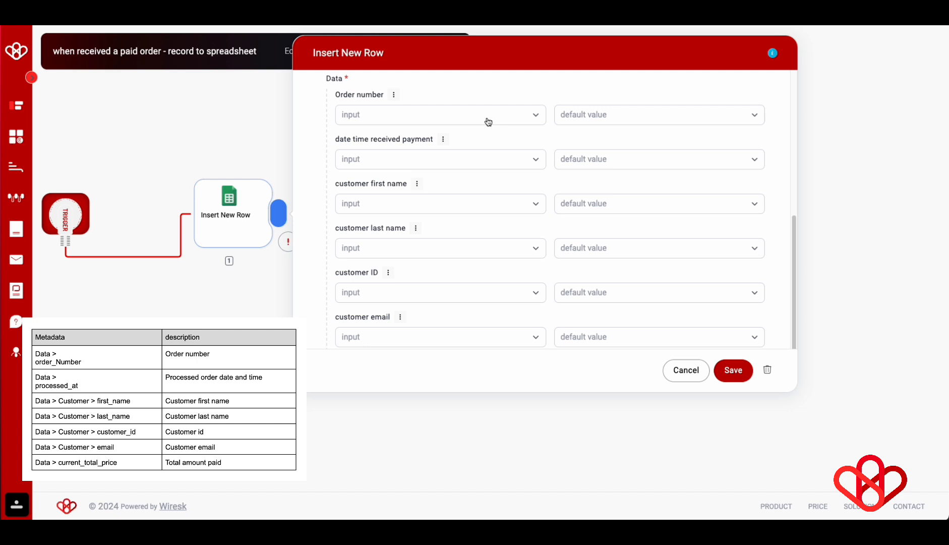
- Map the Order number column to the order_number flow input, searching "order" with Show Recommended turned off
left_click(488, 122)
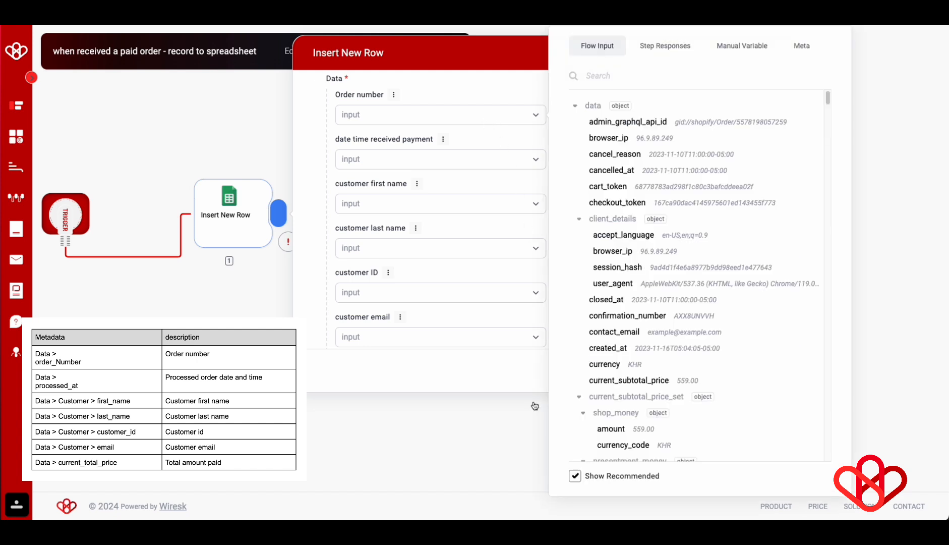
left_click(575, 475)
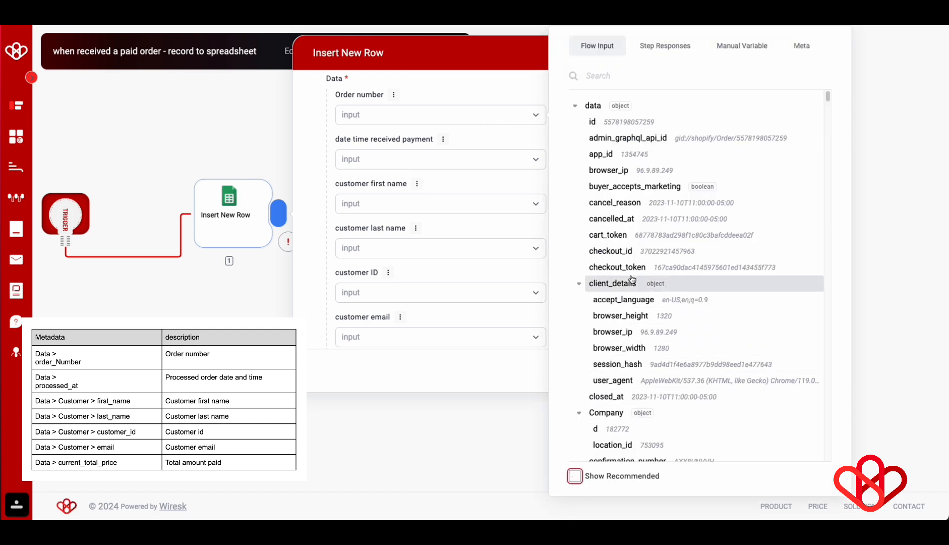
left_click(629, 77)
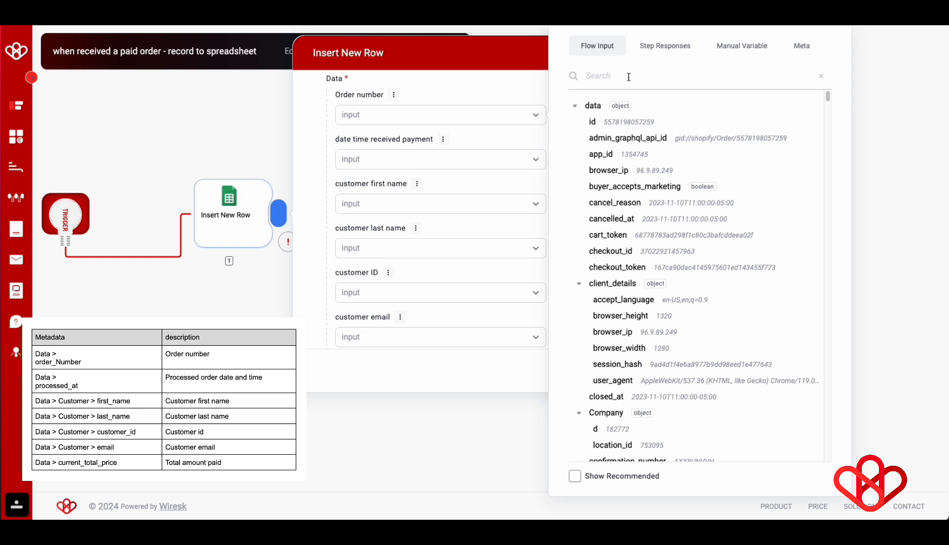
type("order")
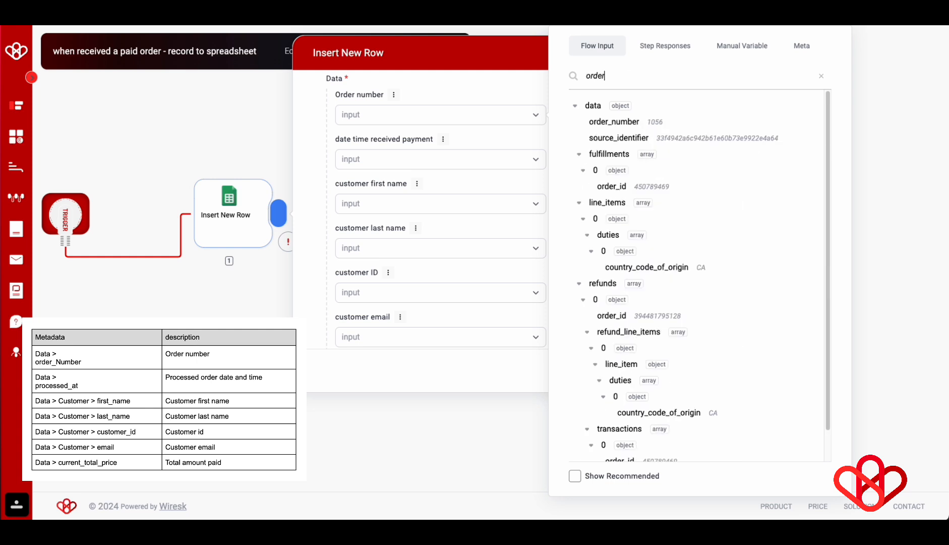
left_click(620, 124)
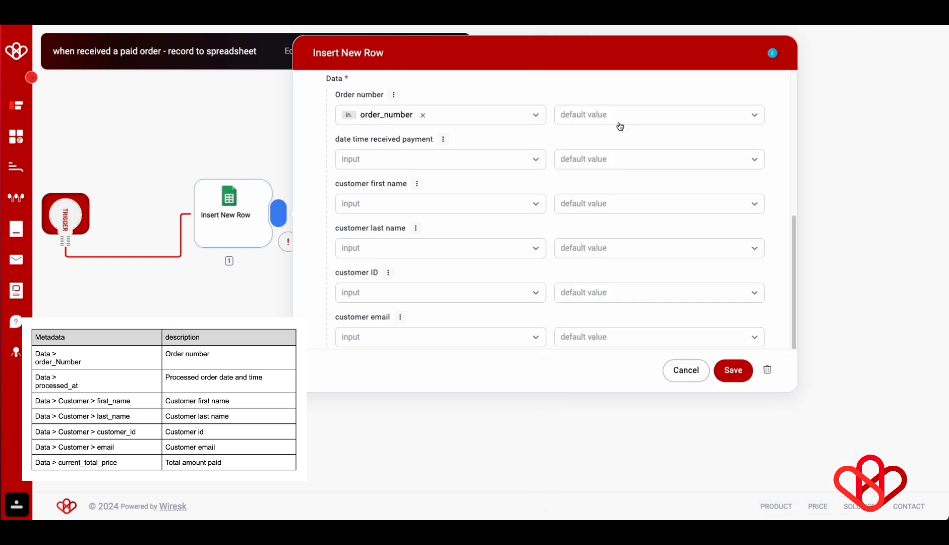
- Map the date time received payment column to the order's top-level processed_at flow input, searching "proces"
left_click(399, 161)
left_click(630, 81)
type("proces")
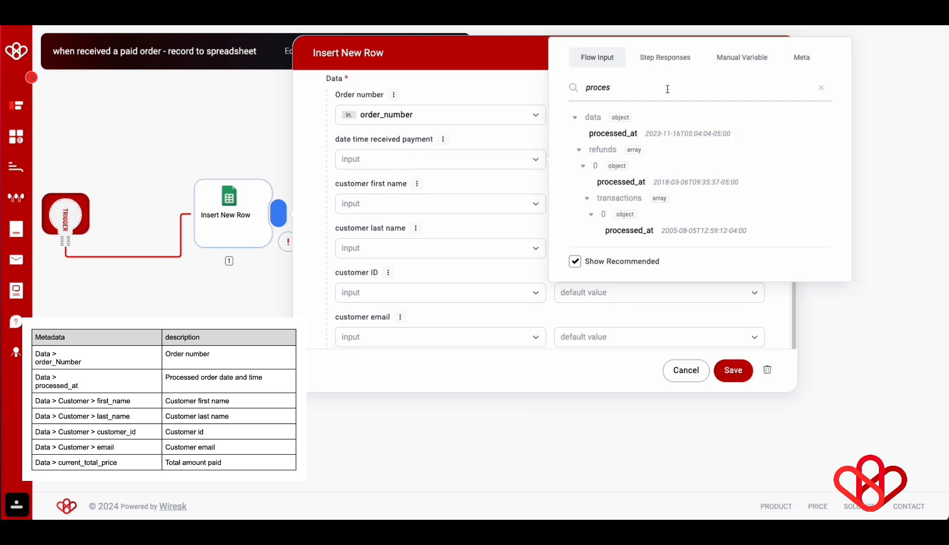
left_click(622, 139)
- Map the customer first name column to customer / first_name and the customer last name column to customer / last_name
left_click(407, 203)
left_click(644, 79)
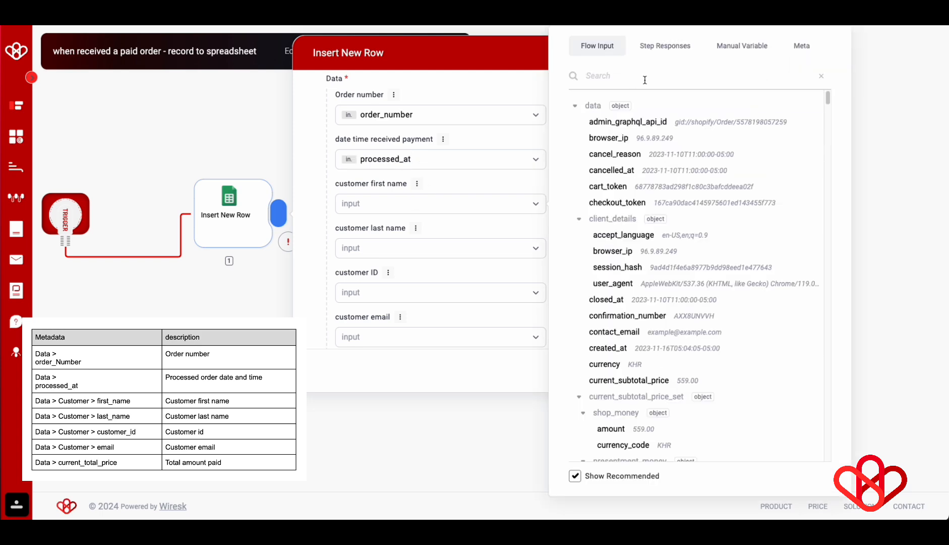
type("first")
left_click(612, 217)
left_click(439, 248)
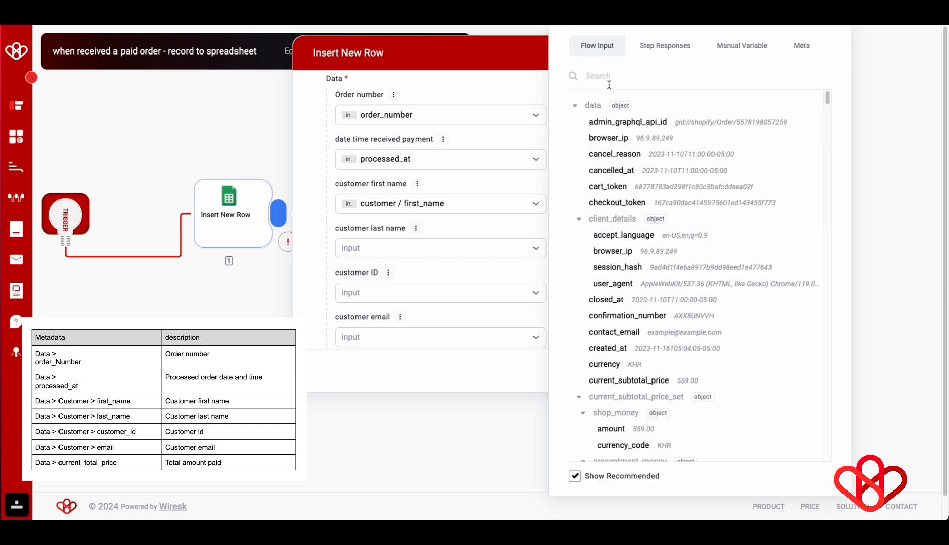
type("last")
left_click(611, 271)
- Map the customer ID column to customer / id, searching "customer" with Show Recommended turned off
left_click(453, 297)
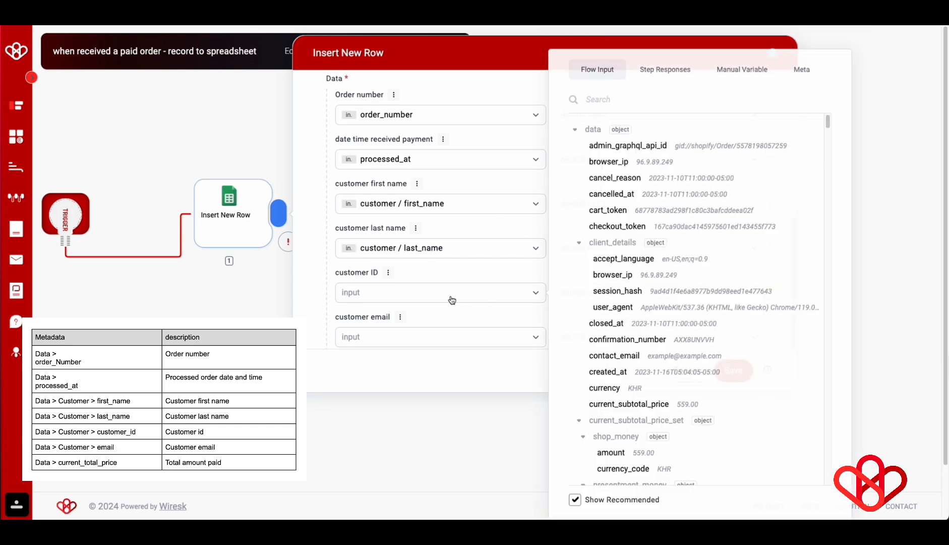
left_click(641, 100)
type("customer")
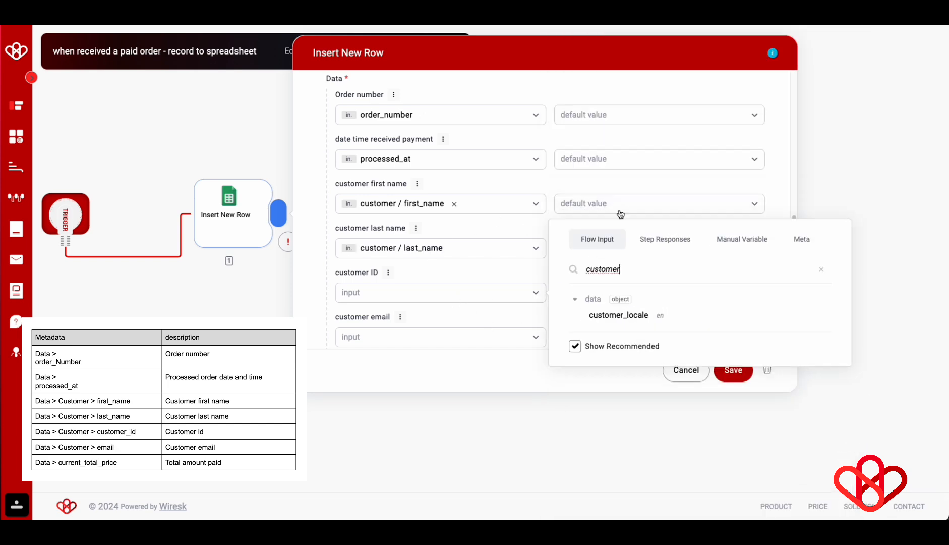
left_click(575, 345)
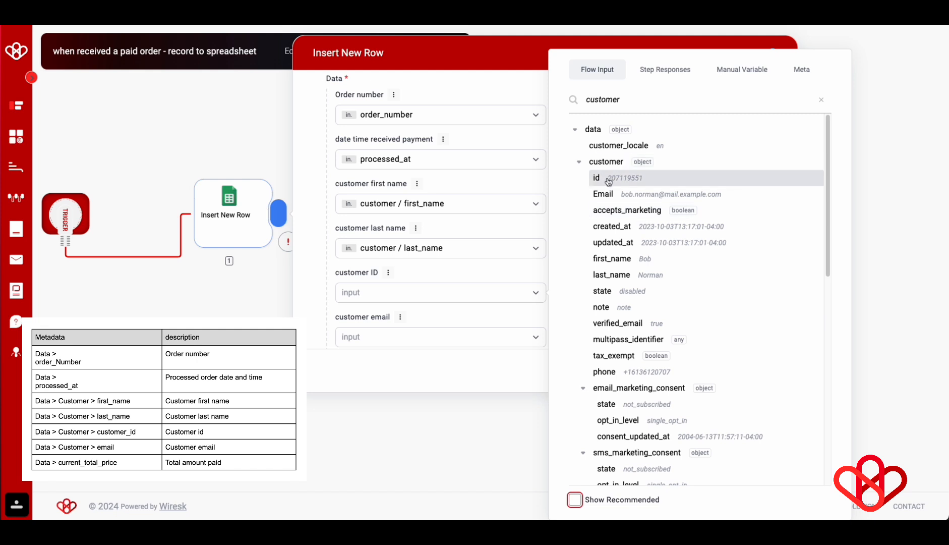
left_click(608, 181)
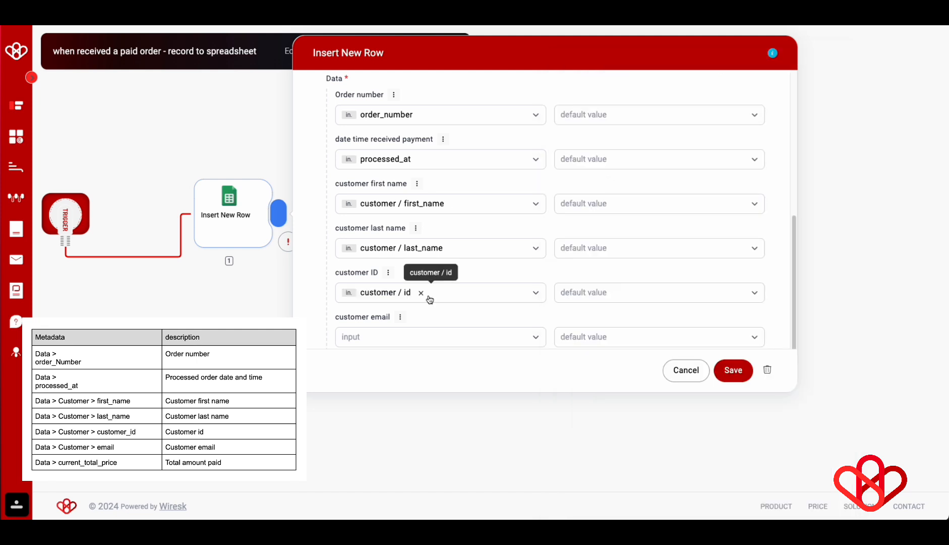
- Map the customer email column to customer / email, searching "customer" among all flow inputs
left_click(420, 341)
type("customer")
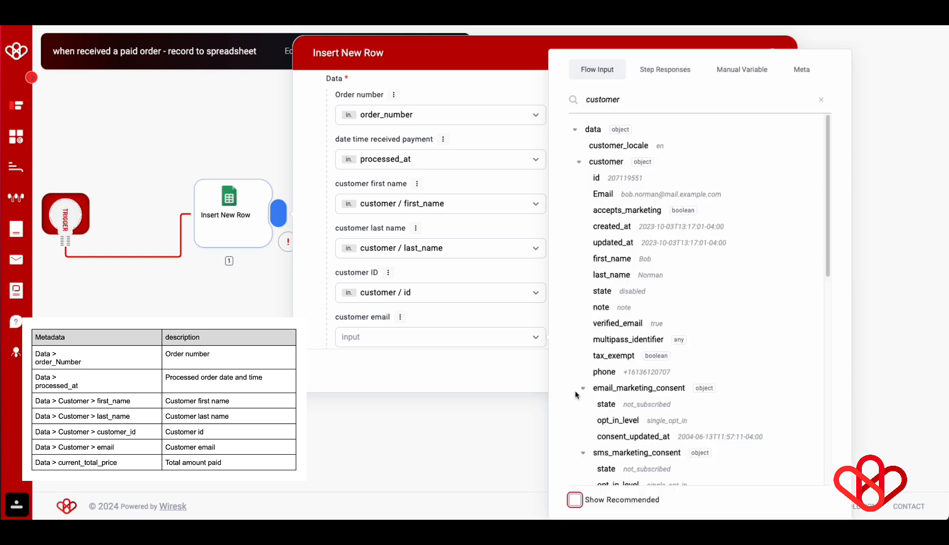
left_click(634, 197)
- Map the total amount paid column to current_total_price and save the Insert New Row action
scroll(456, 316, "down", 2)
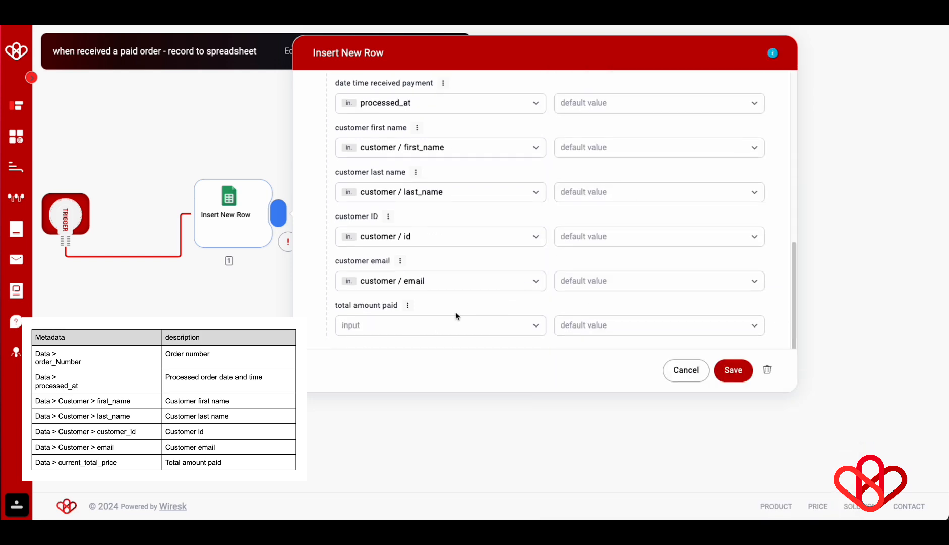
left_click(413, 328)
left_click(628, 99)
type("current")
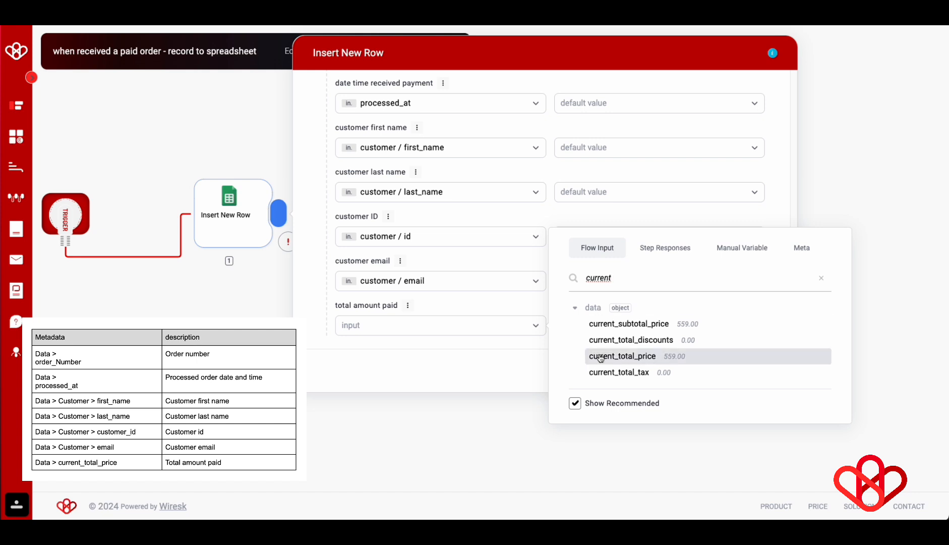
left_click(623, 355)
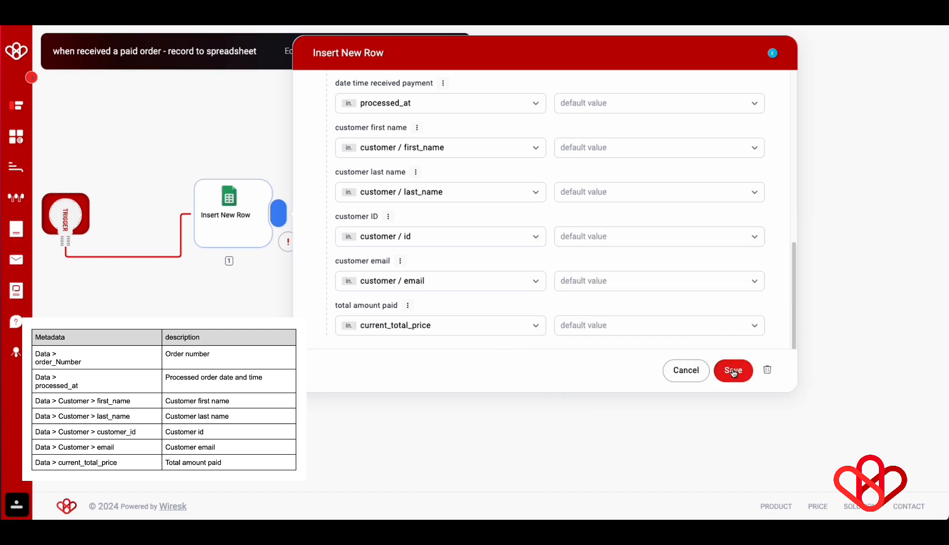
left_click(733, 371)
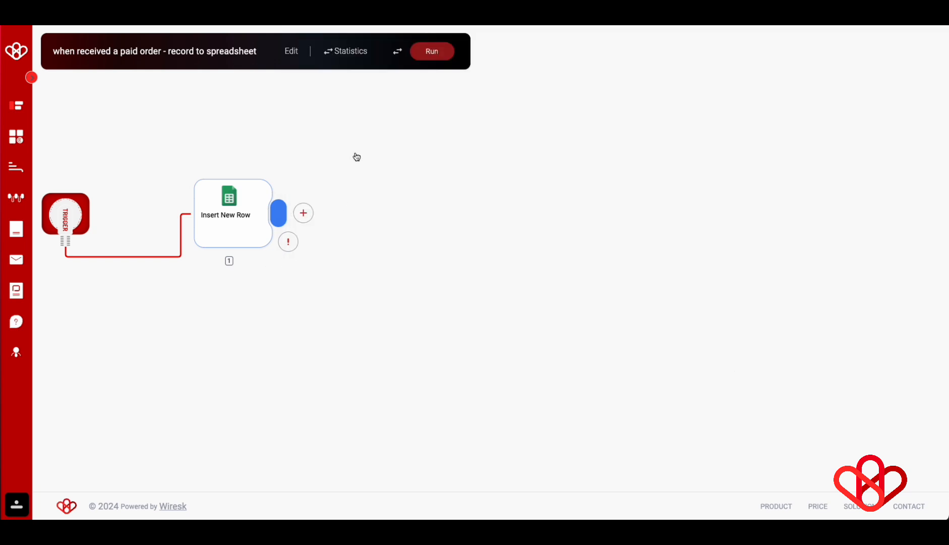
- Run the flow once with the Shopify Dynamics Webhook trigger as routing key and the sample JSON input
left_click(426, 53)
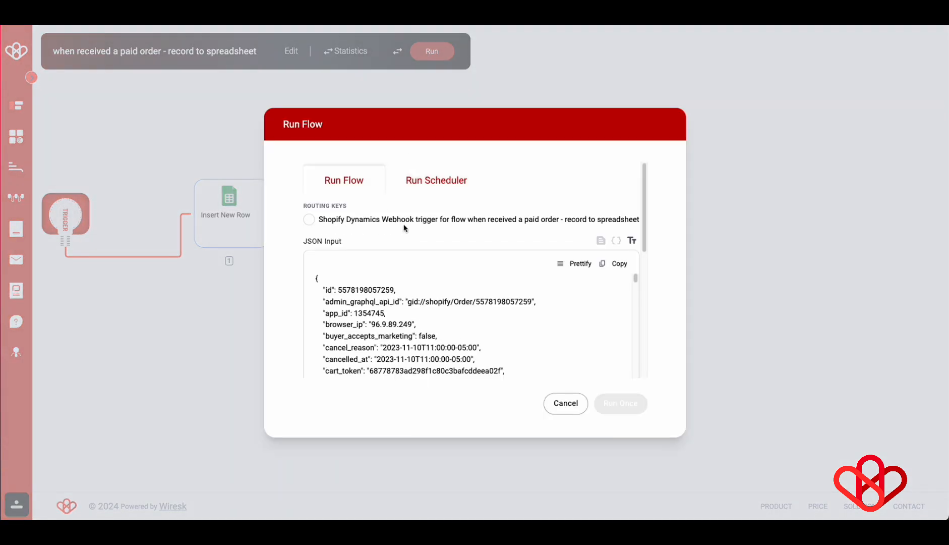
left_click(310, 221)
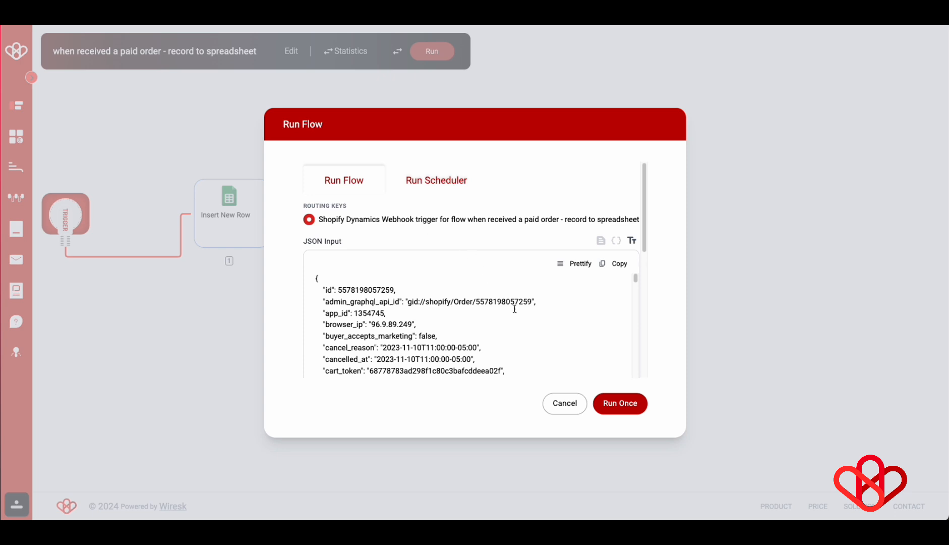
left_click(616, 405)
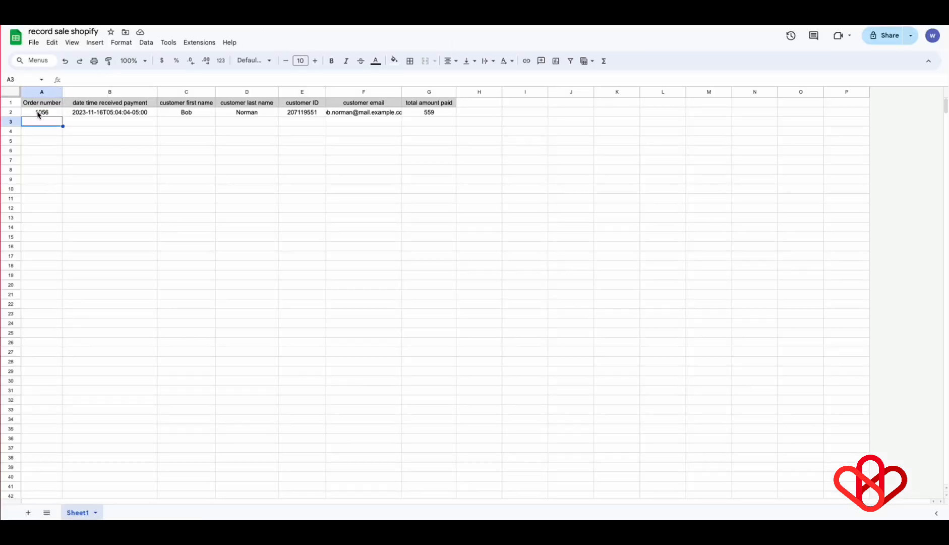
- Switch to the "record sale shopify" spreadsheet in Google Sheets and check the inserted test order in cells A2:G2
left_click(38, 114)
left_click_drag(39, 114, 441, 114)
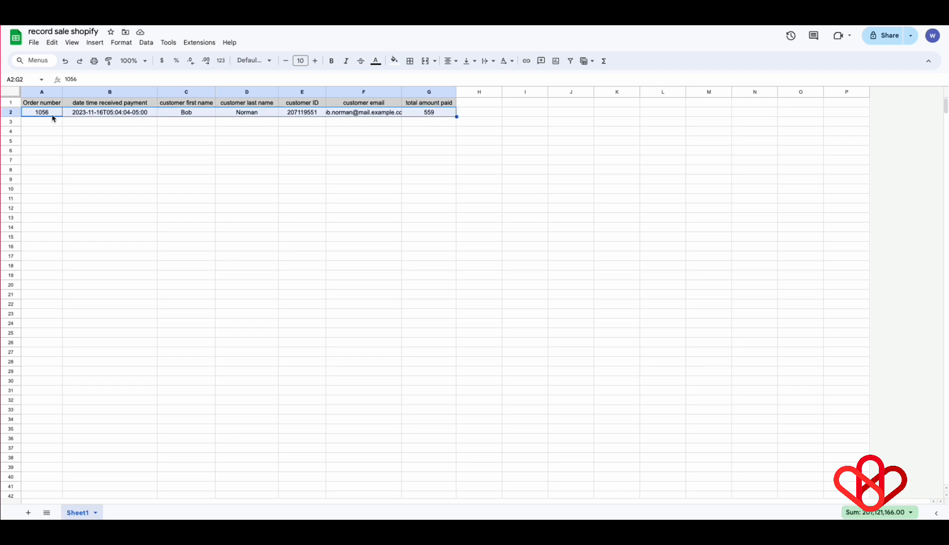
left_click(50, 131)
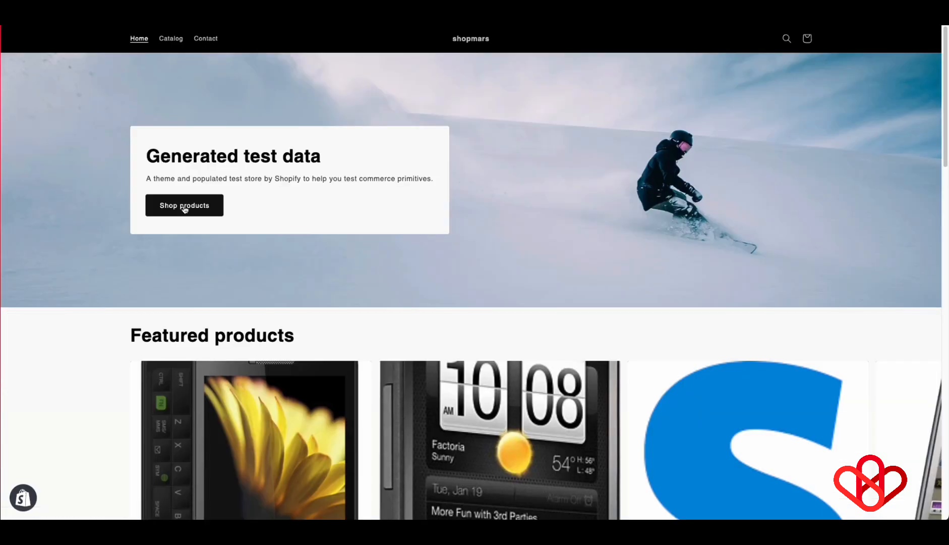
- In the shopmars Shopify store, find the New HTC Touch Pro Update product and buy it immediately
left_click(185, 206)
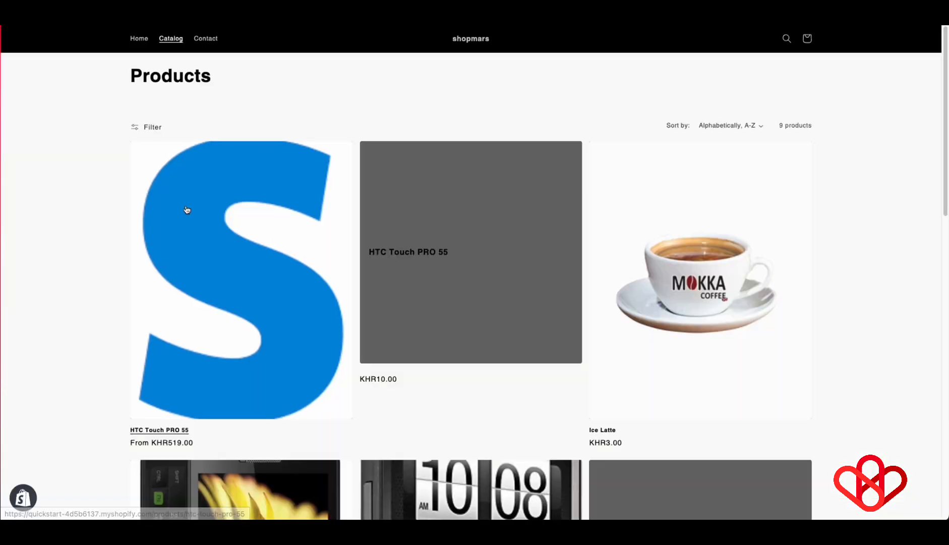
scroll(264, 241, "down", 5)
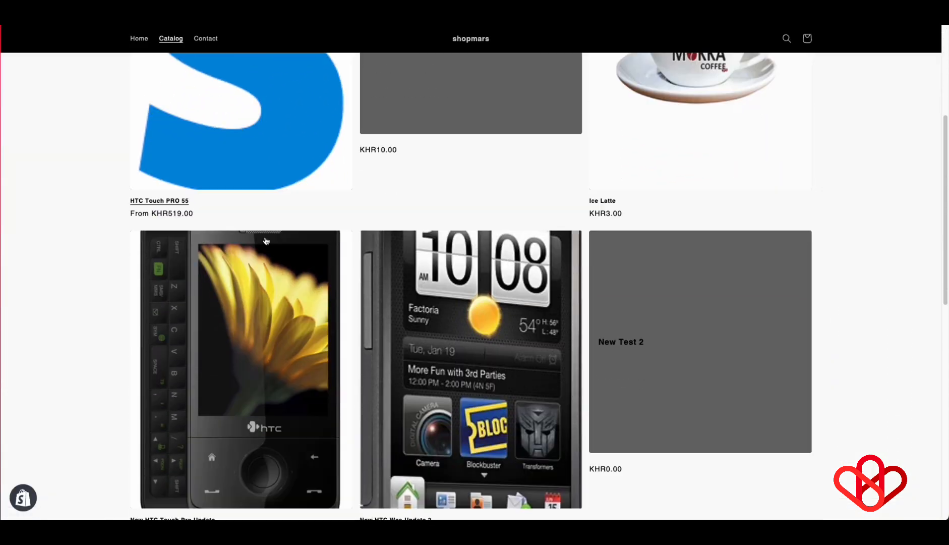
scroll(266, 240, "down", 5)
left_click(265, 241)
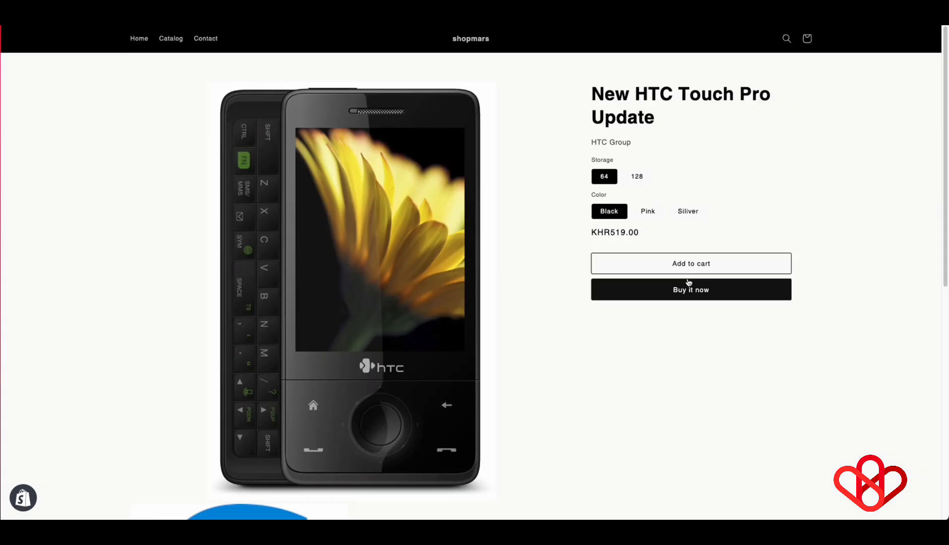
left_click(692, 291)
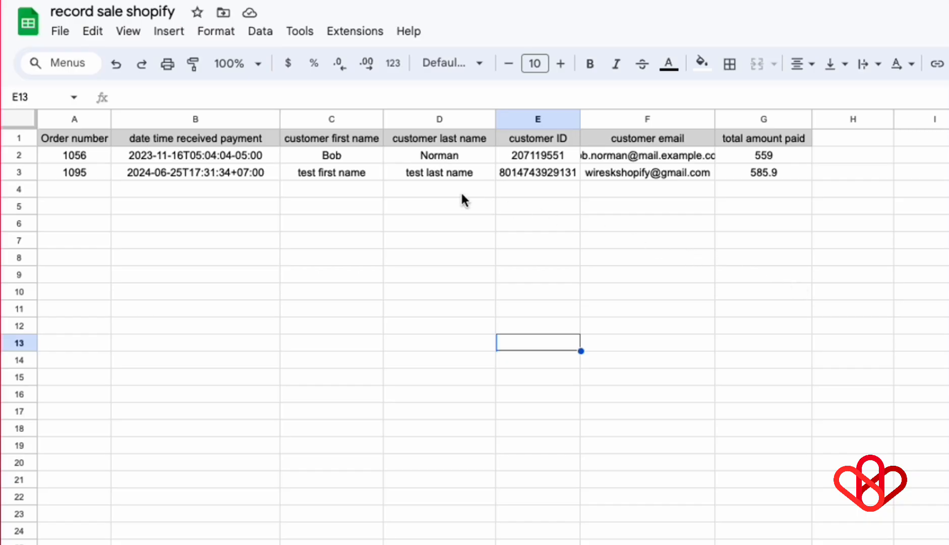
- Return to the "record sale shopify" spreadsheet and check the purchased order's number, payment time and customer first name in row 3
left_click(69, 176)
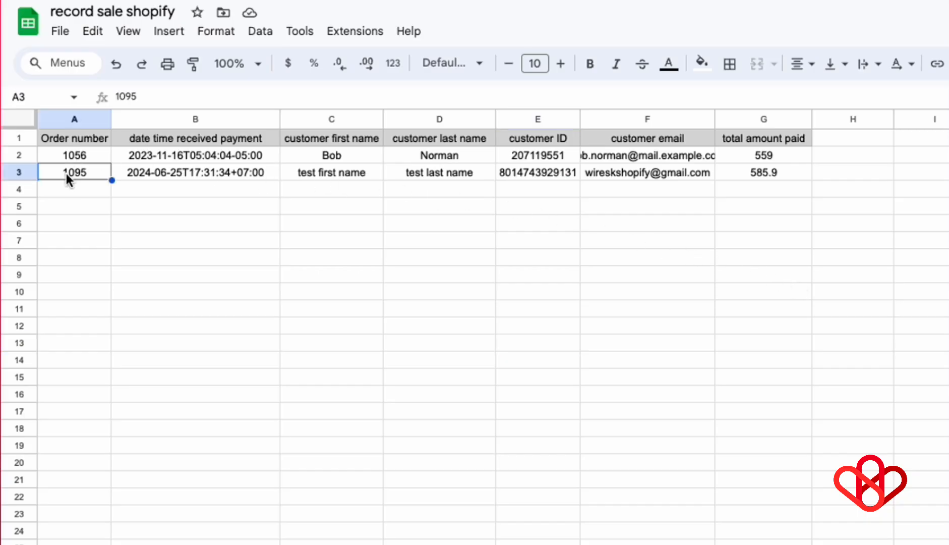
left_click(246, 177)
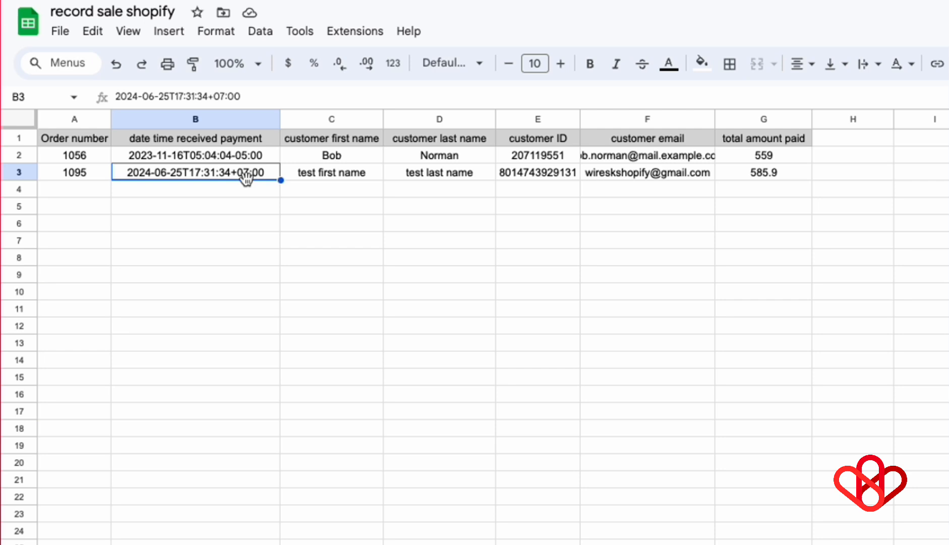
left_click(345, 175)
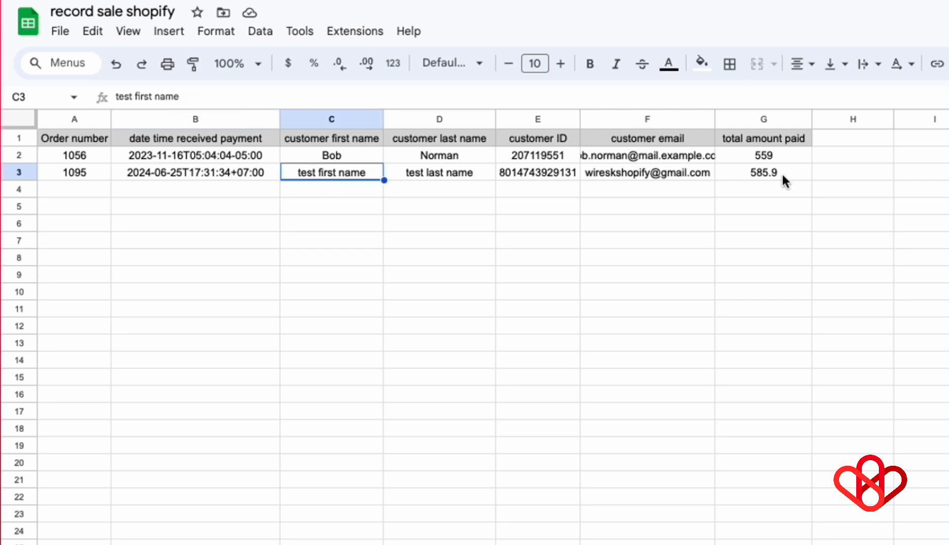